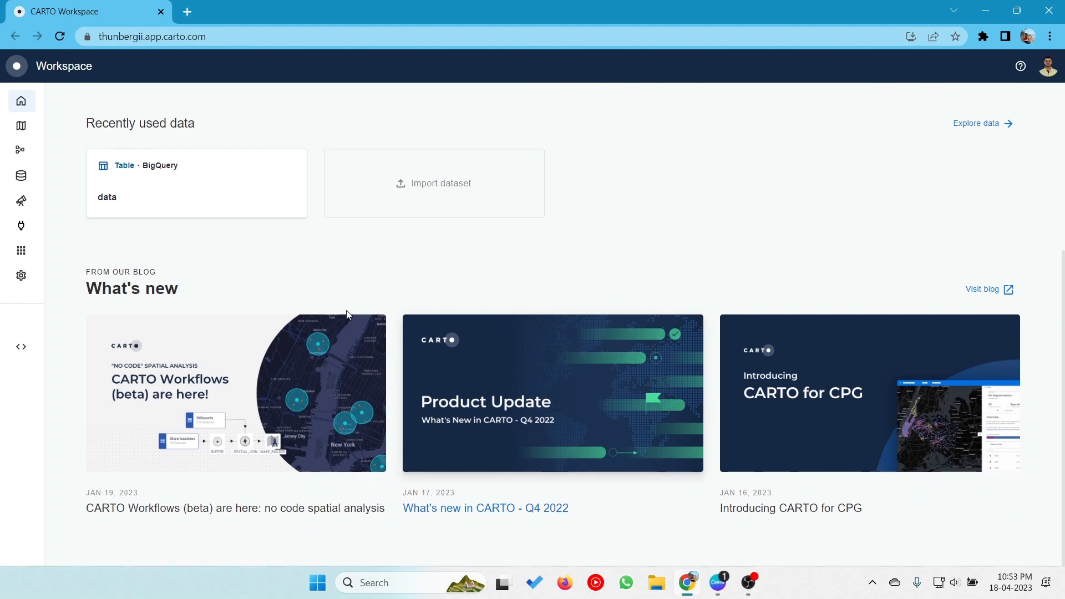
- Review the recent maps on the home page and open the Maps page
scroll(286, 298, "up", 5)
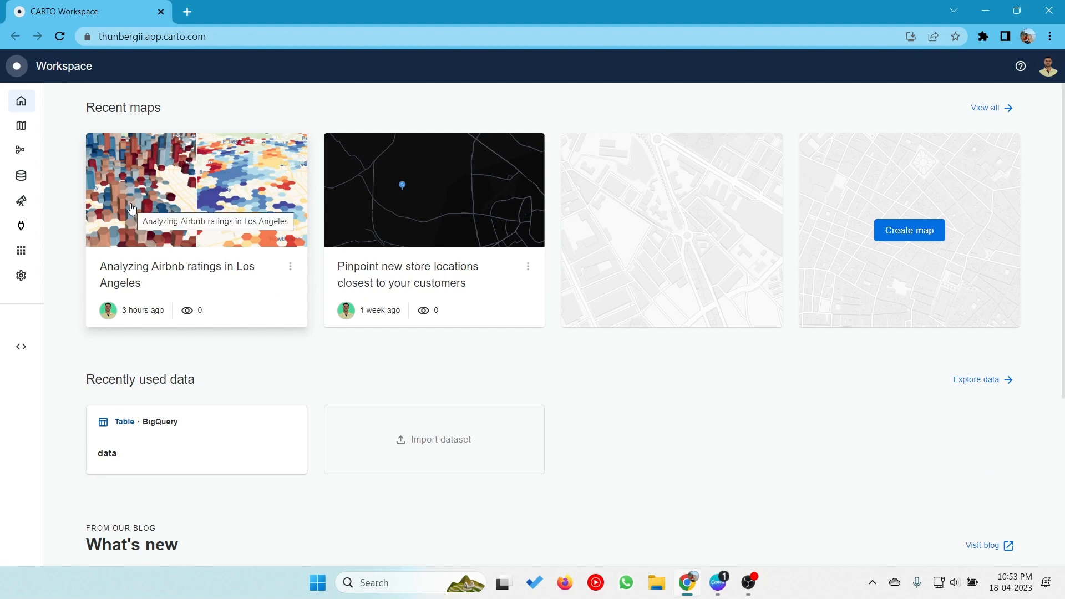
mouse_move(21, 107)
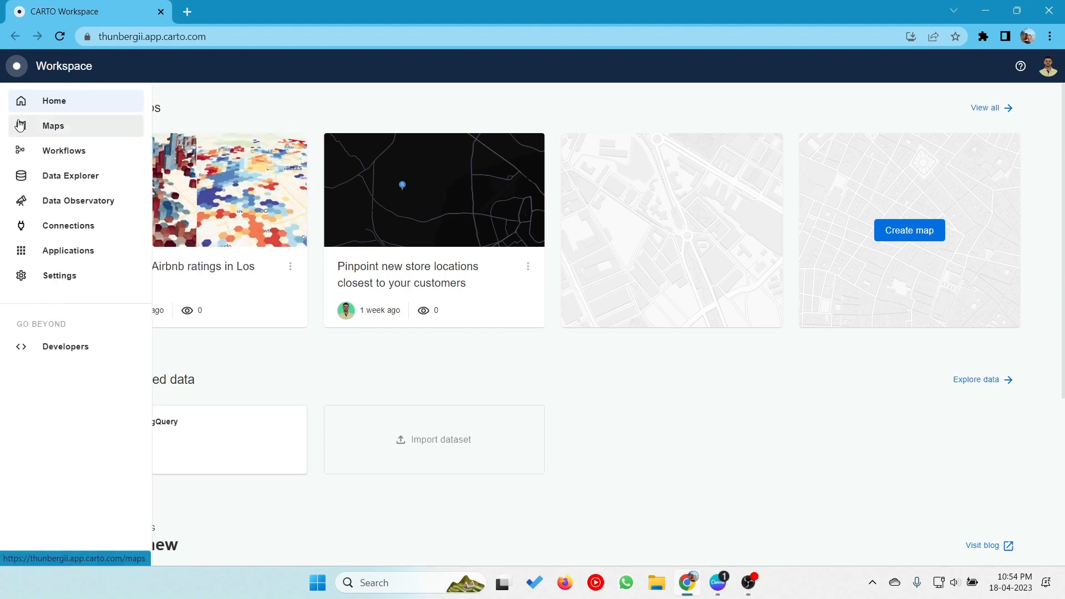
left_click(70, 134)
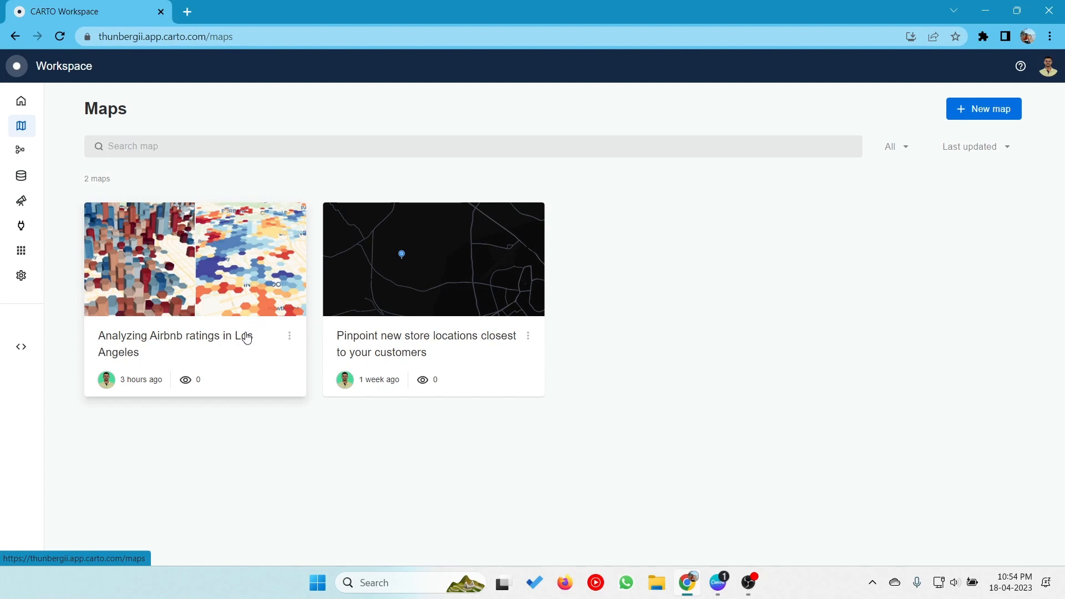
- View the Workflows page and the Data Explorer page of the workspace
mouse_move(20, 106)
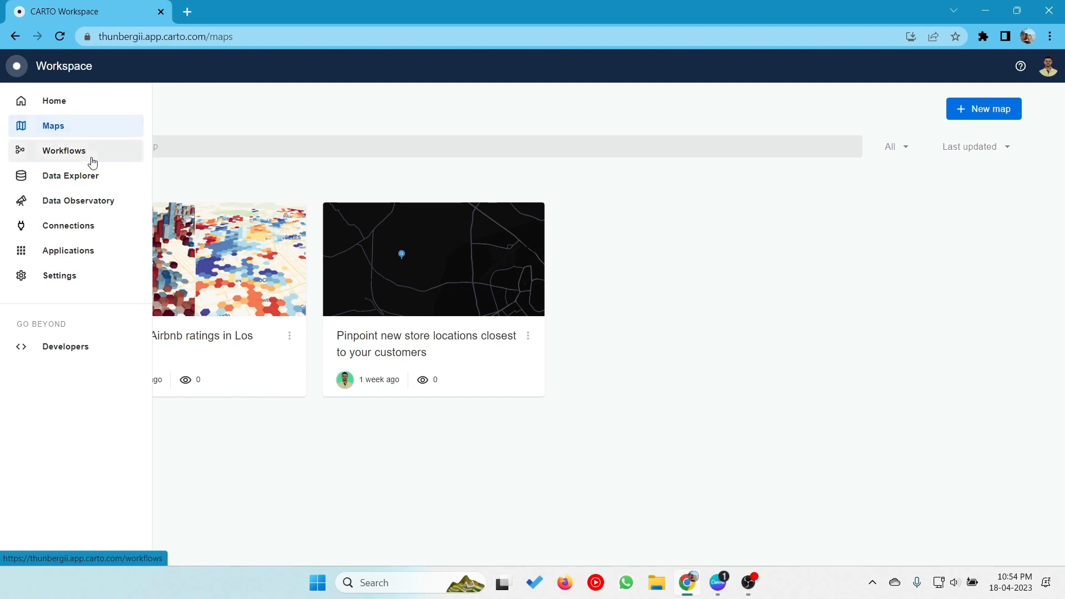
left_click(25, 155)
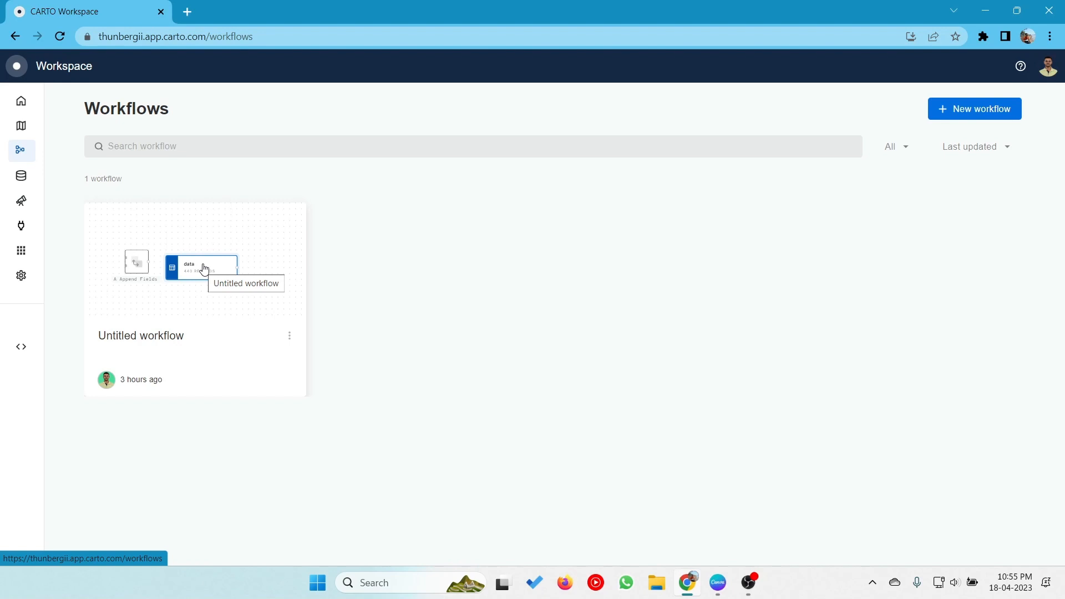
mouse_move(11, 201)
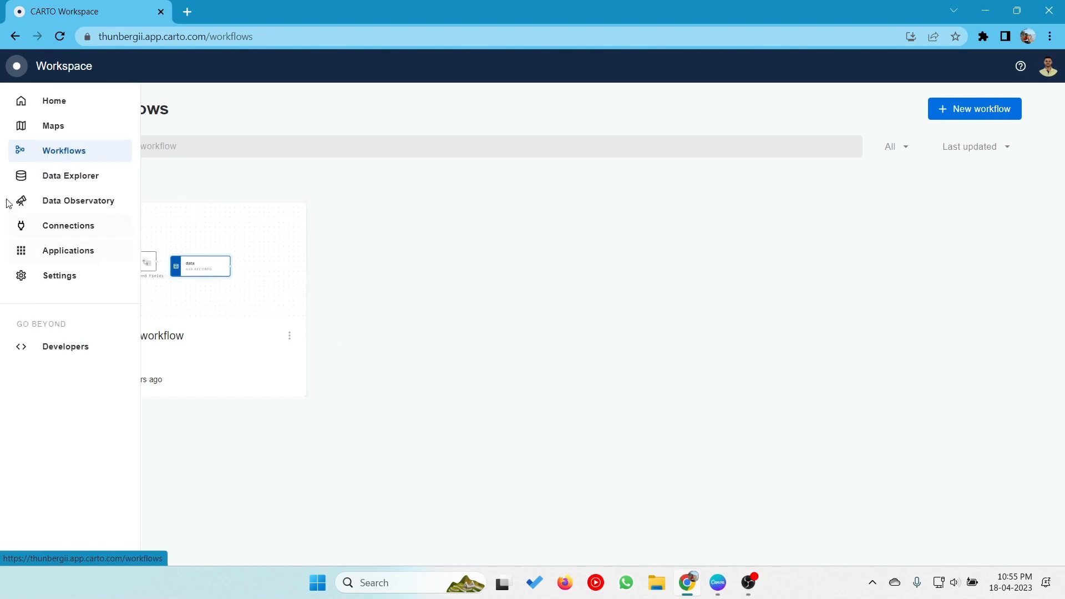
left_click(65, 183)
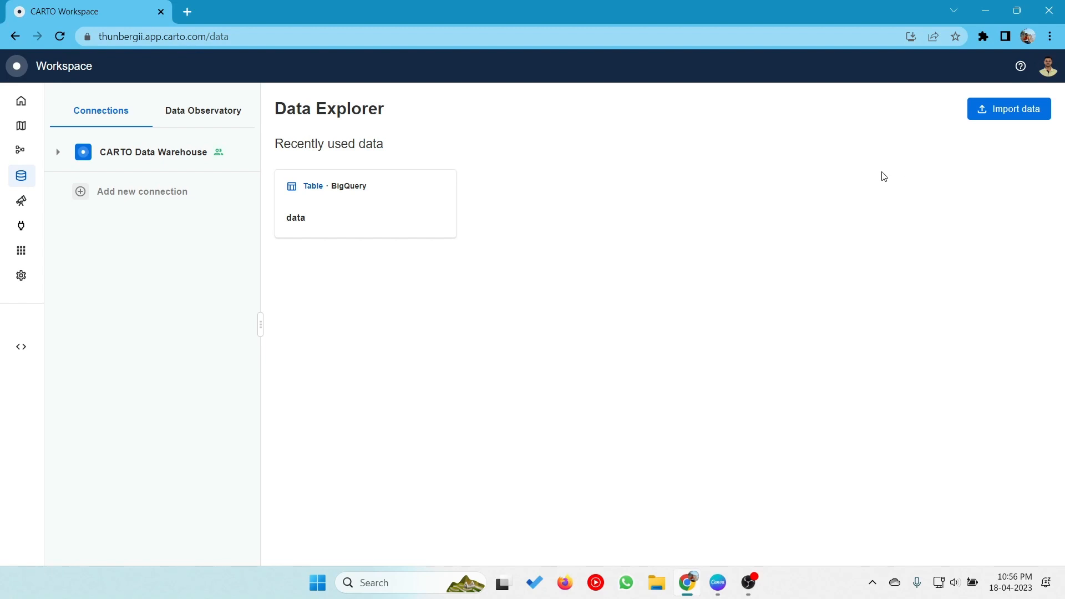
- Open the Data Observatory's Spatial Data Catalog and examine its country, category, license and source filters
left_click(39, 205)
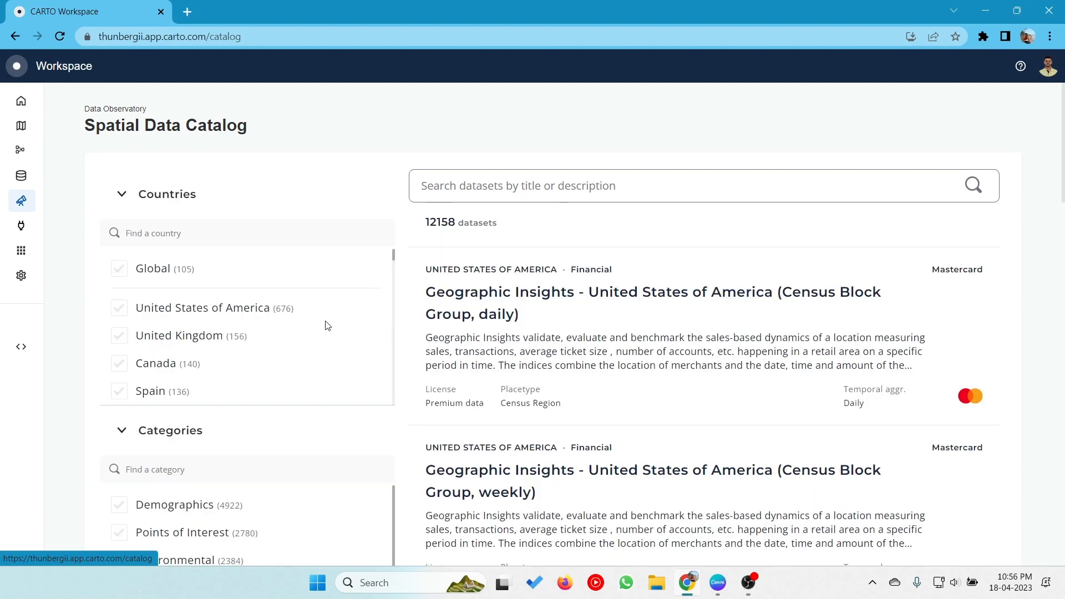
scroll(221, 314, "down", 3)
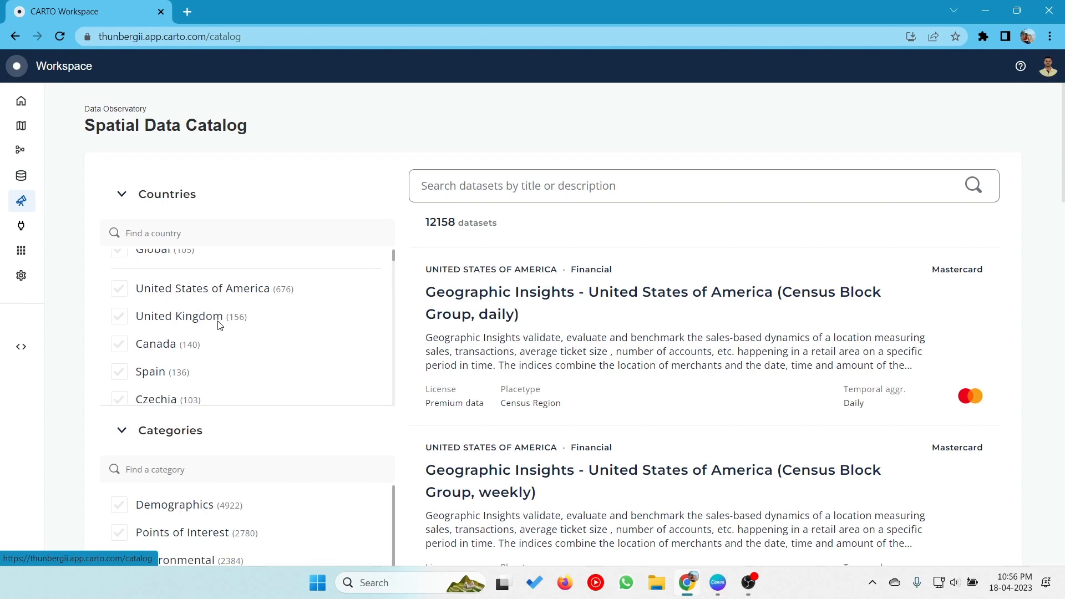
scroll(219, 326, "down", 5)
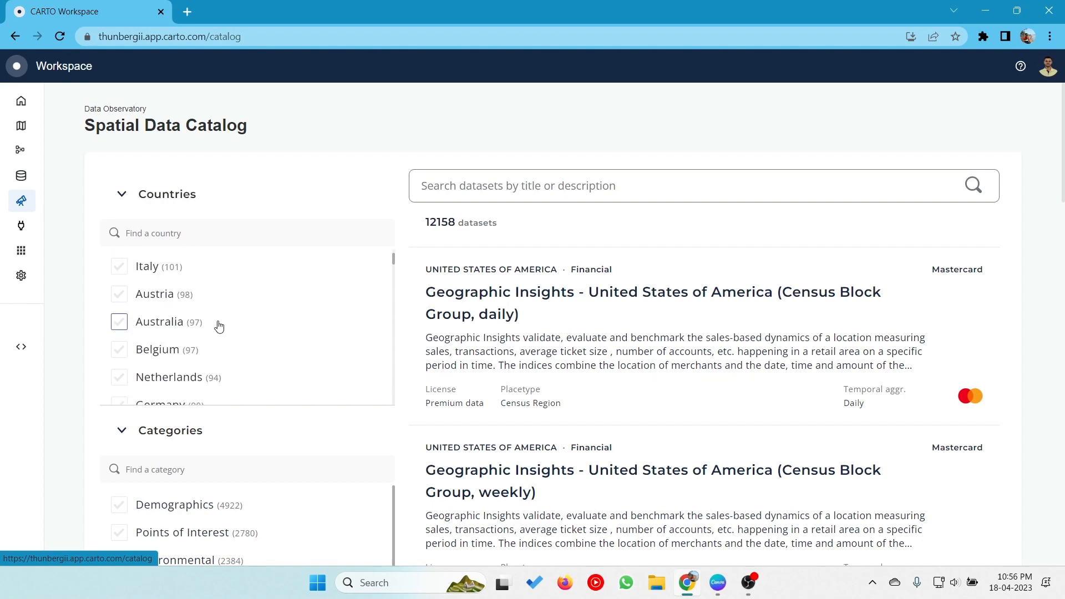
scroll(218, 326, "down", 8)
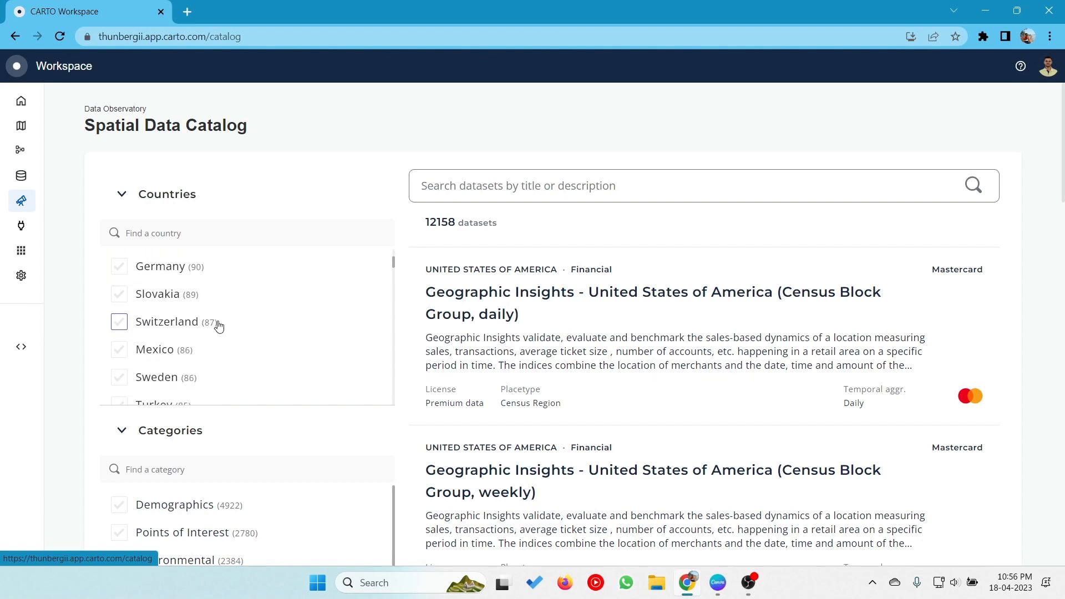
scroll(259, 430, "down", 3)
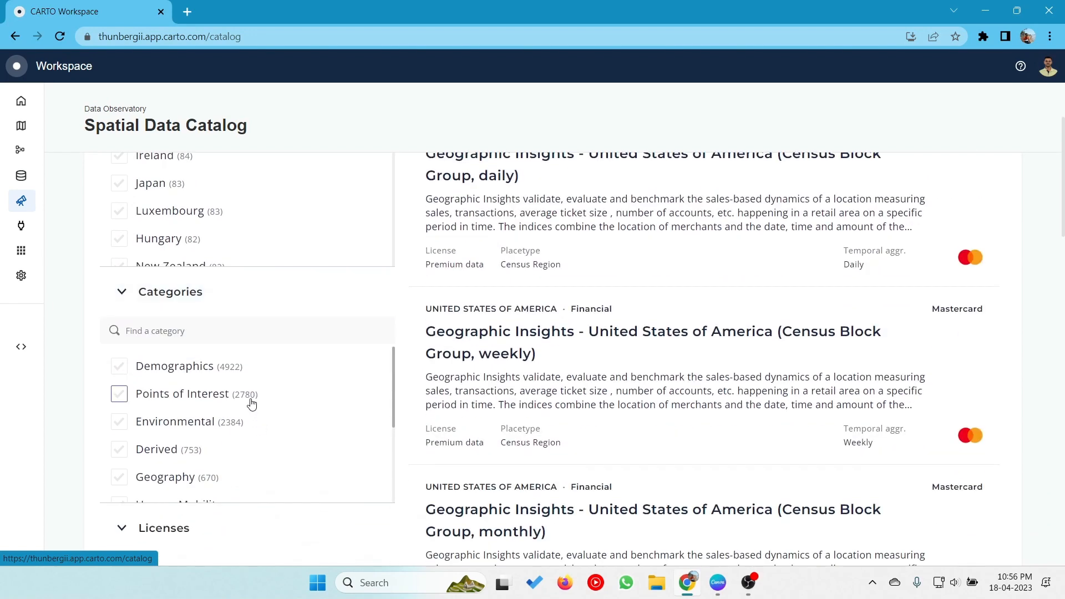
scroll(248, 398, "down", 2)
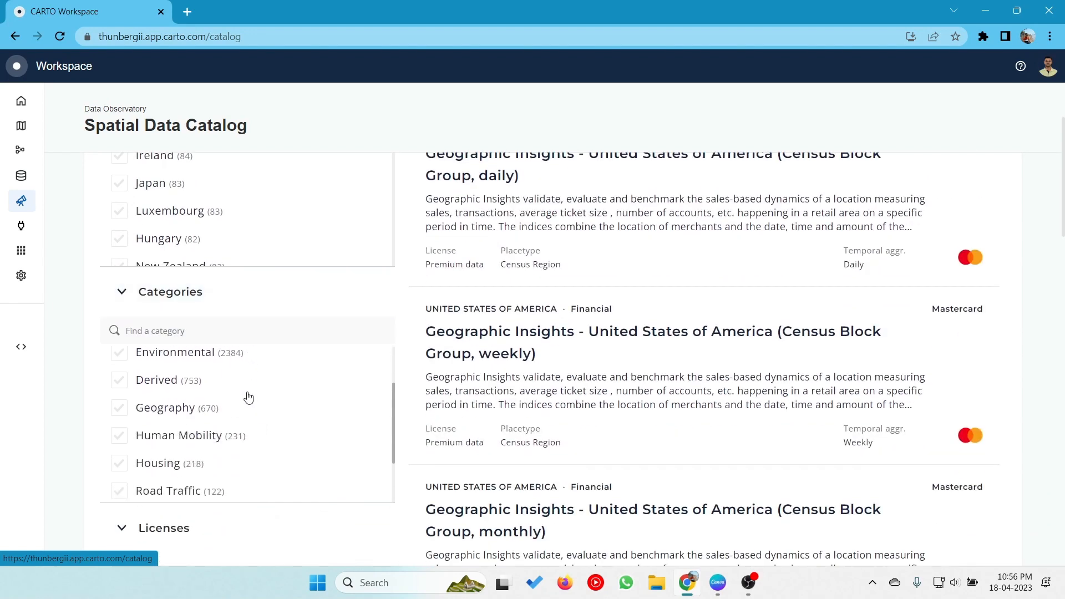
scroll(248, 398, "down", 3)
scroll(441, 395, "down", 4)
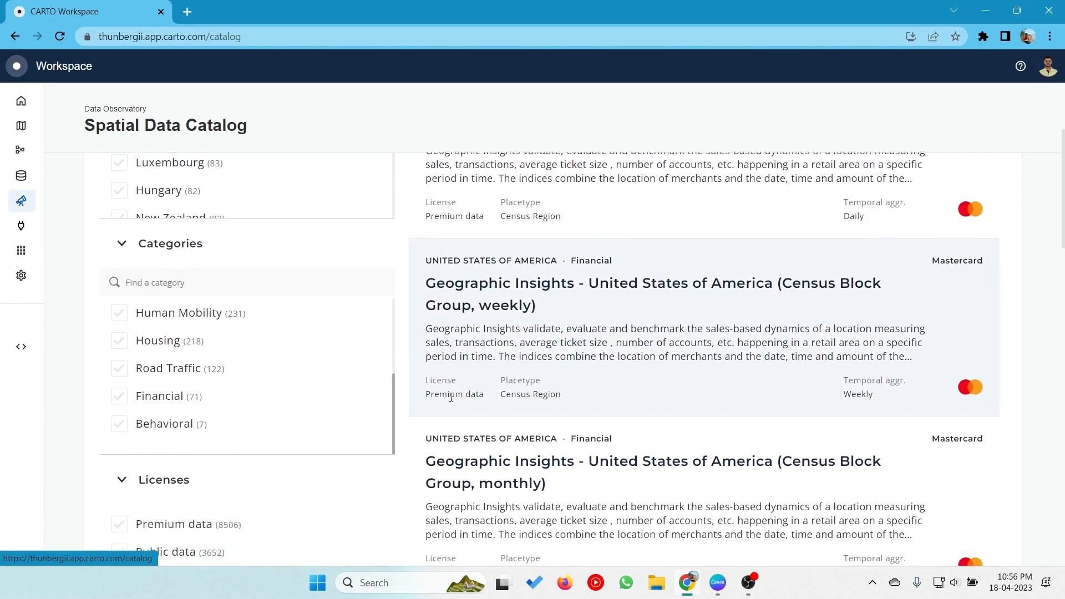
scroll(271, 378, "down", 3)
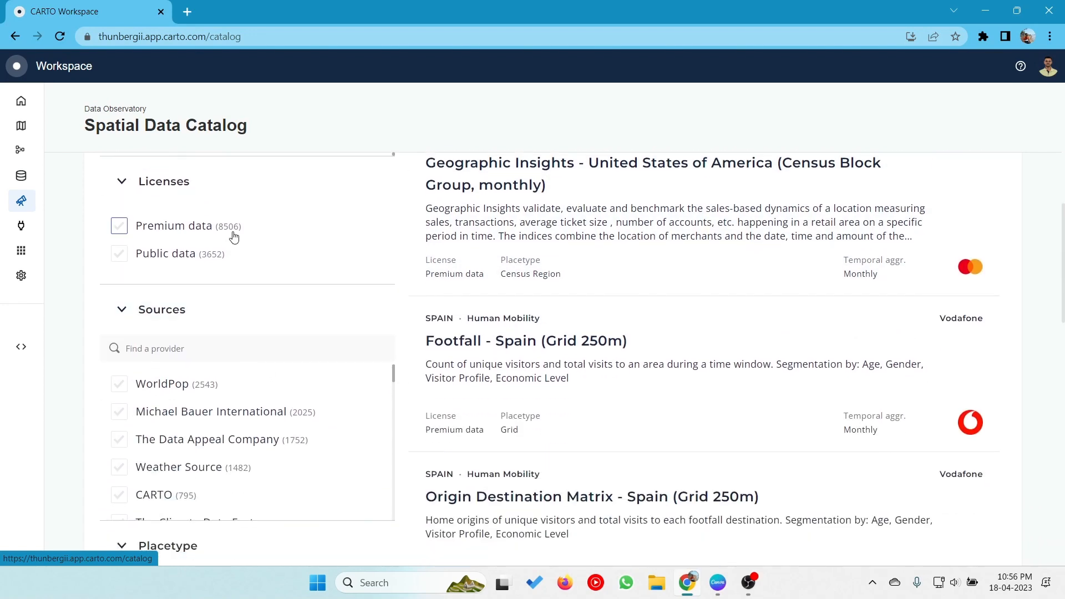
scroll(232, 231, "down", 1)
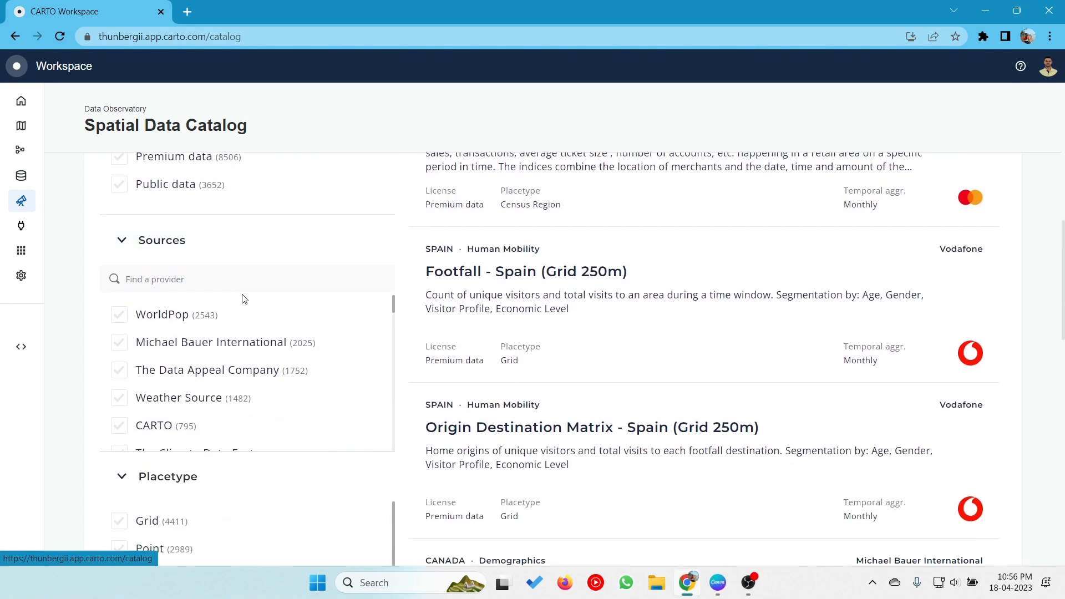
scroll(647, 336, "up", 10)
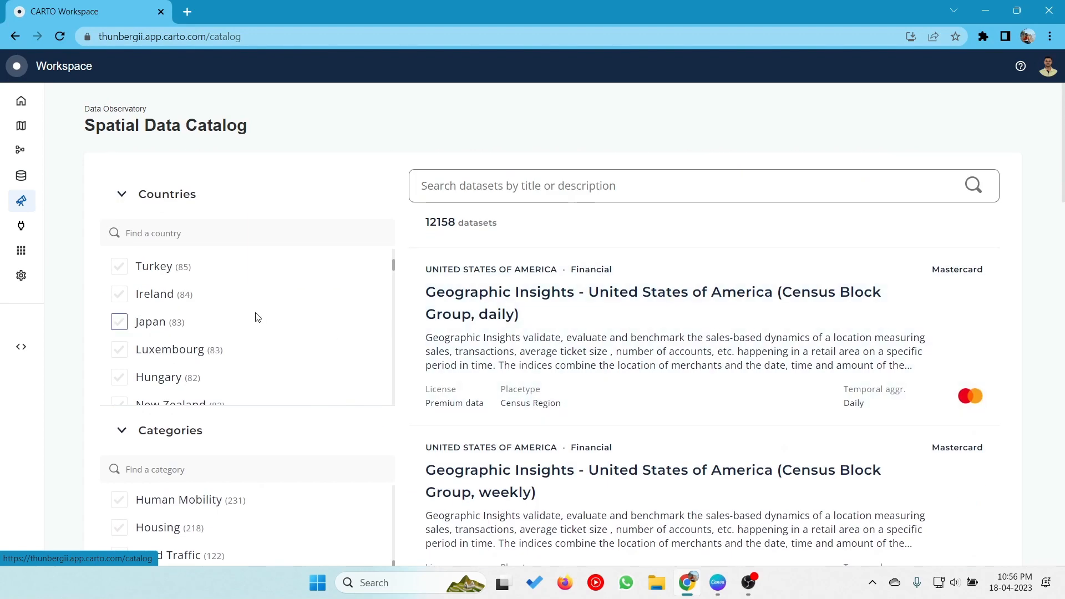
- Find India among the catalog's countries with the search text "indi" and filter the datasets by it
left_click(219, 236)
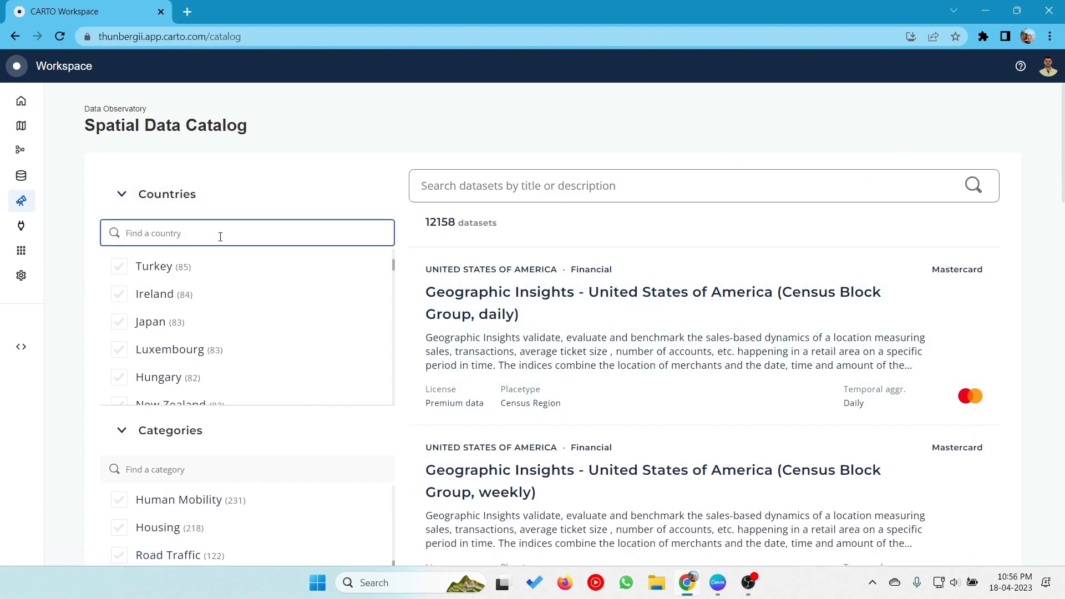
type("indi")
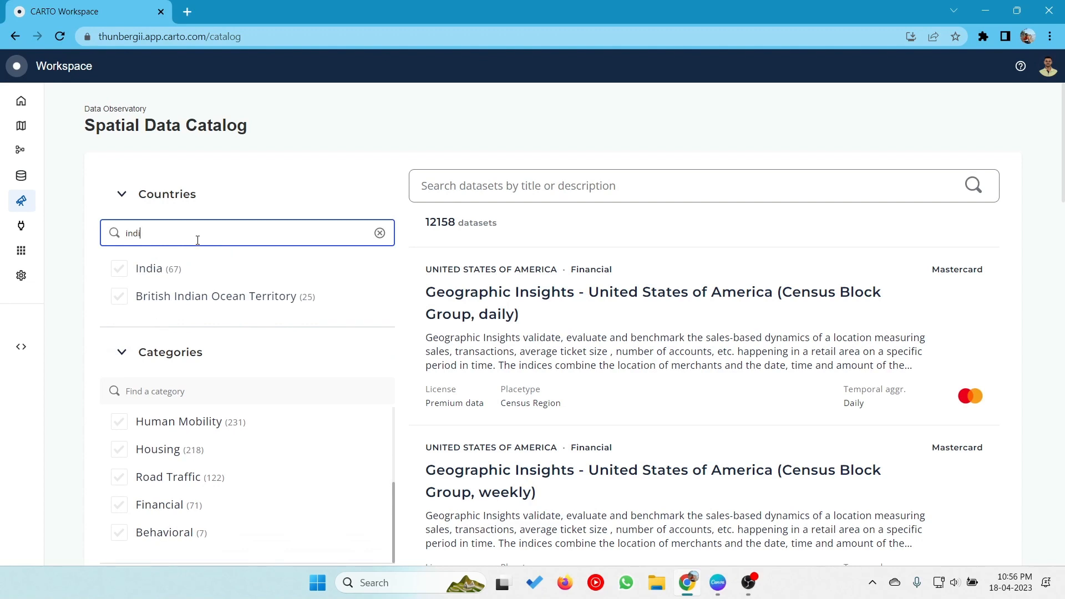
left_click(147, 269)
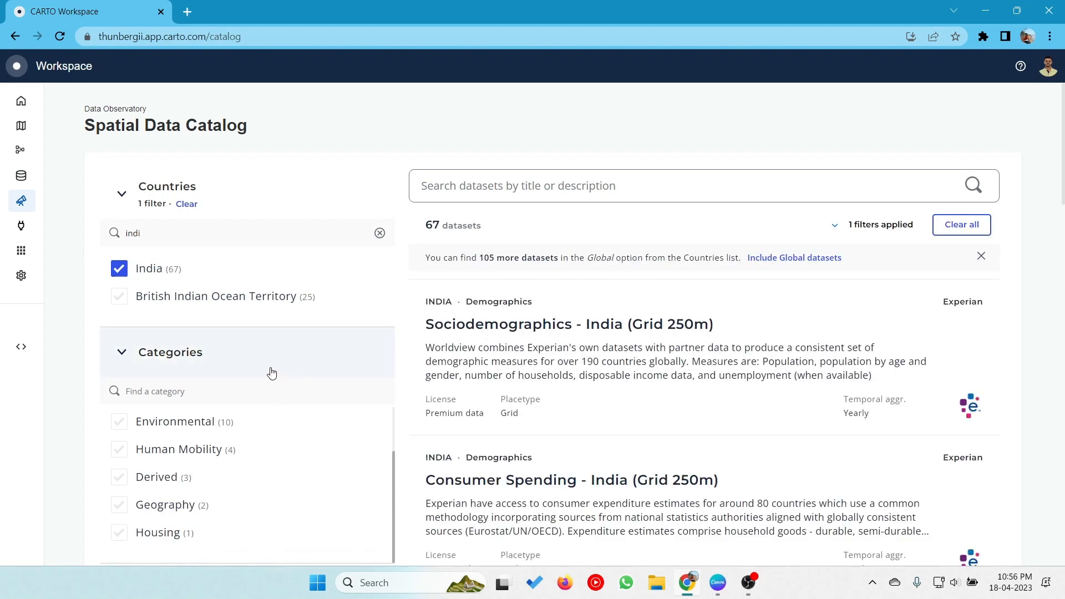
- Review the categories offered for India and filter the datasets by the Geography category
scroll(272, 373, "down", 4)
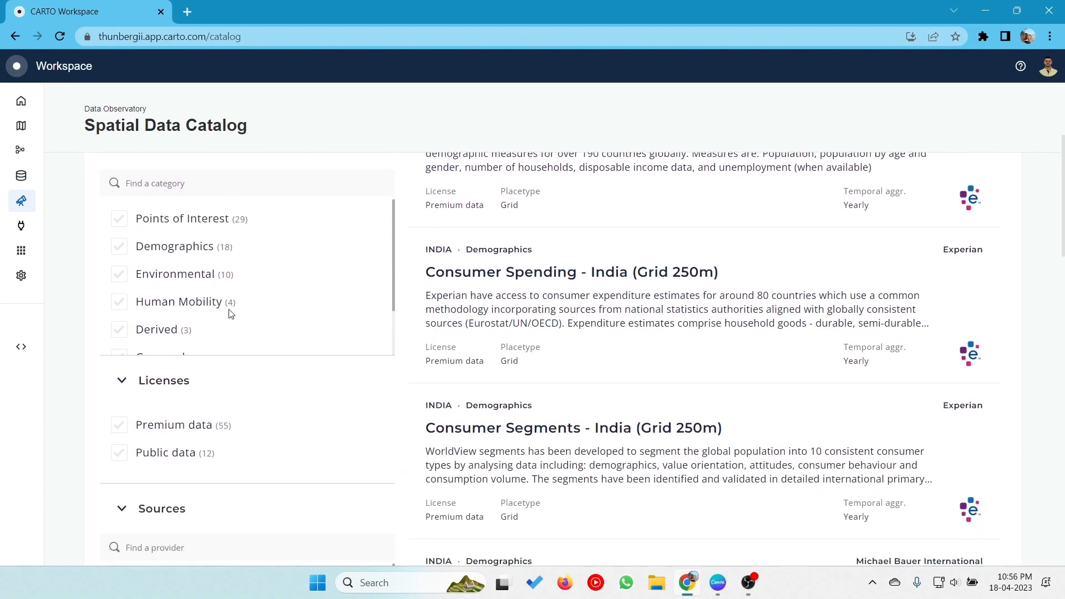
scroll(231, 315, "up", 3)
scroll(231, 385, "down", 2)
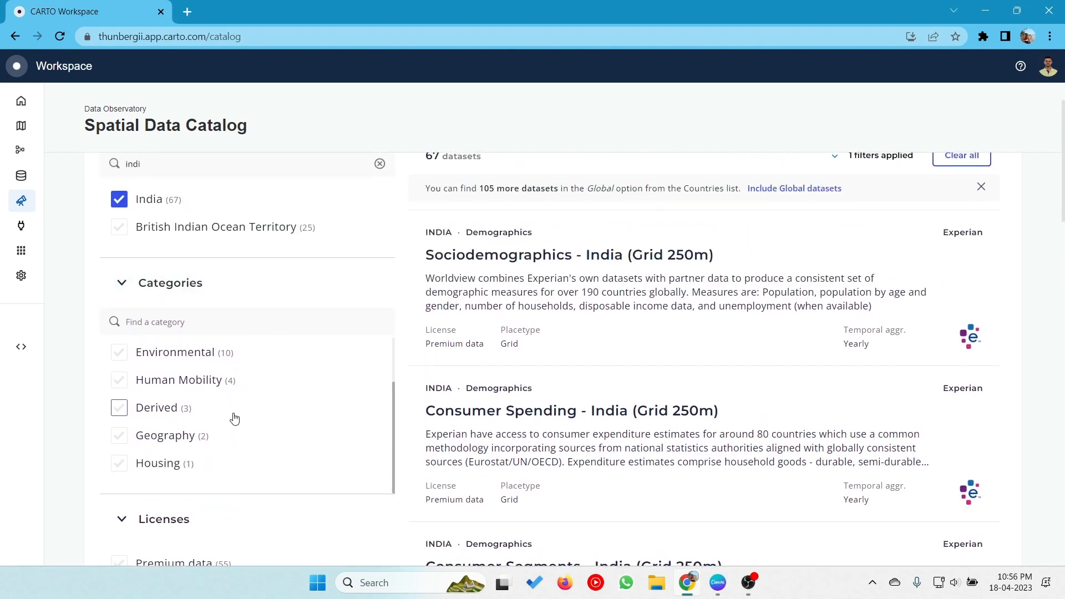
left_click(129, 443)
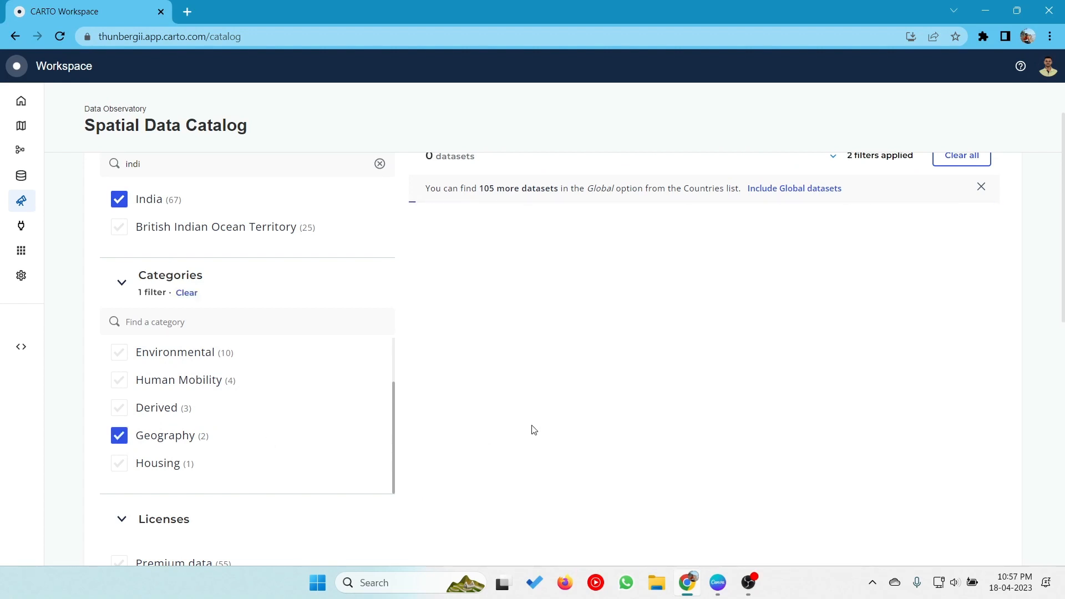
- Open the "PC 6-digit - India" dataset from the filtered catalog and explore it on its map
scroll(562, 363, "down", 1)
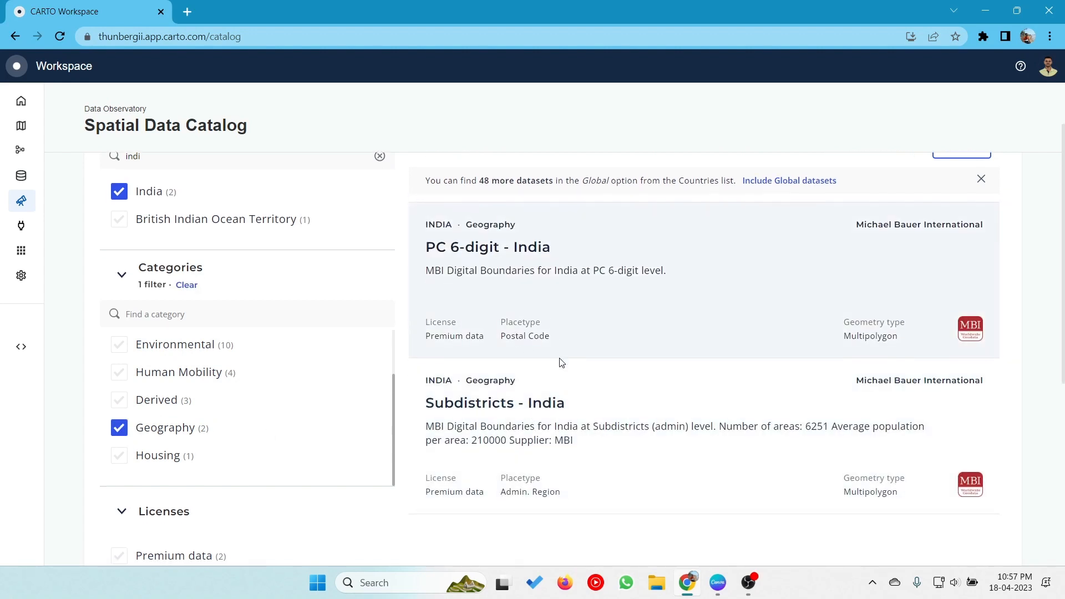
scroll(817, 365, "up", 1)
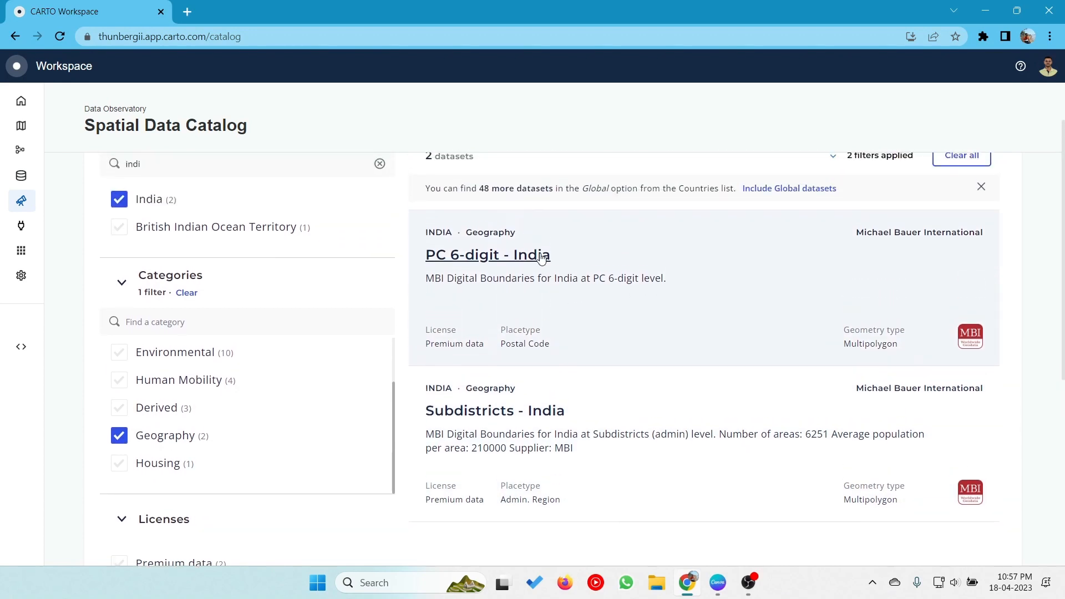
left_click(542, 258)
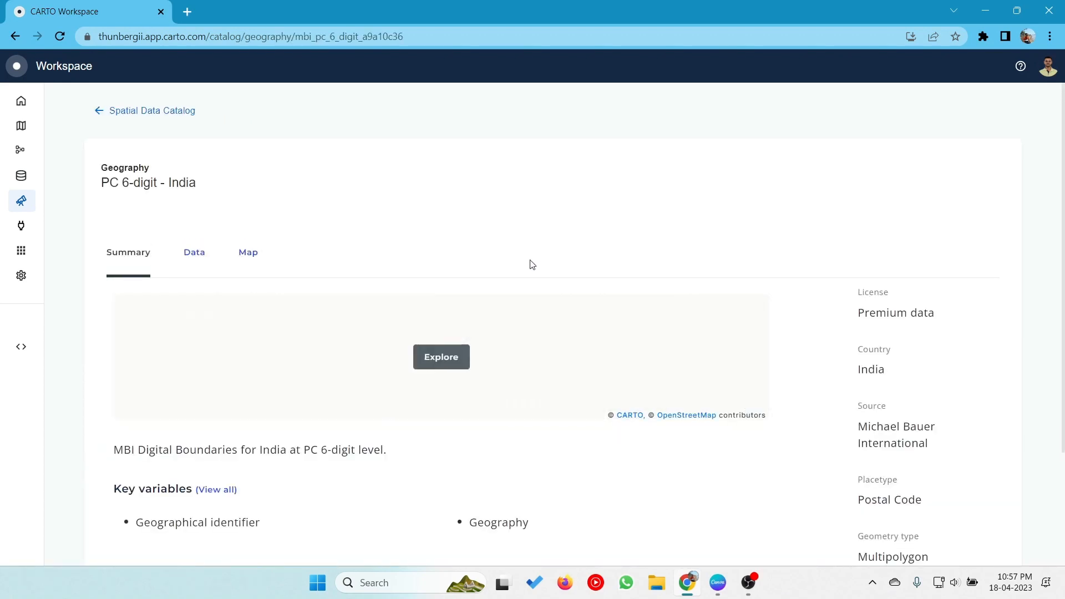
left_click(444, 360)
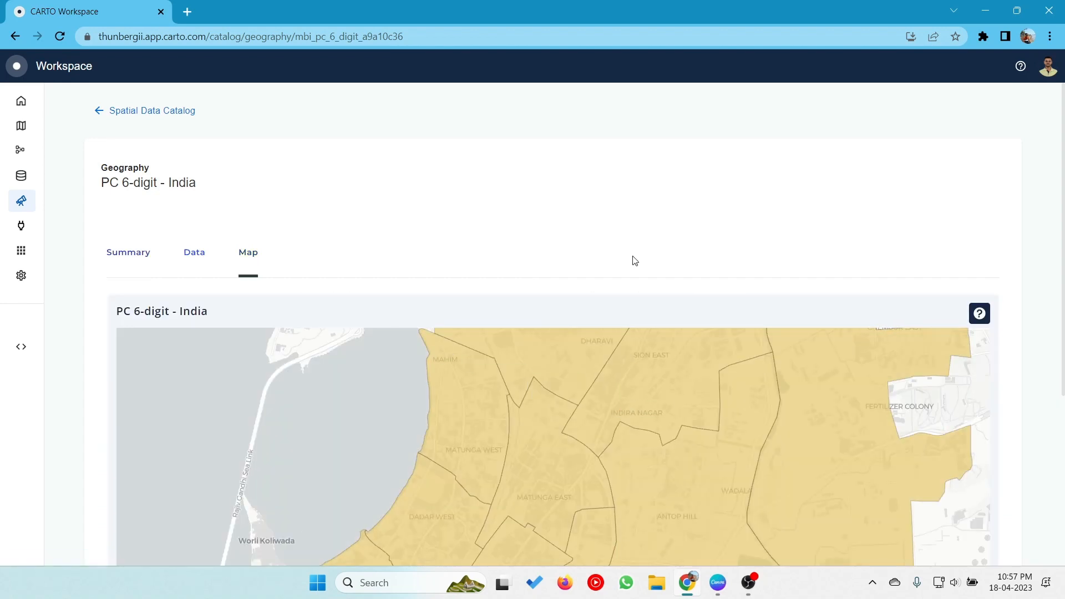
- Examine the postal code boundaries and their geoids on the PC 6-digit - India map
scroll(629, 258, "down", 3)
scroll(628, 258, "up", 3)
scroll(1035, 283, "down", 4)
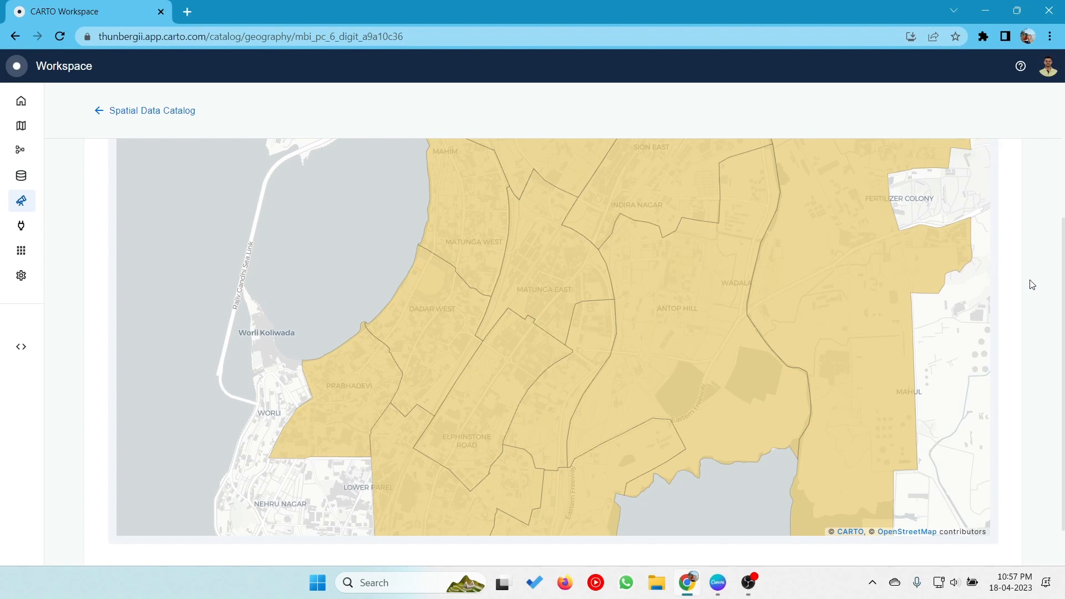
scroll(858, 281, "up", 3)
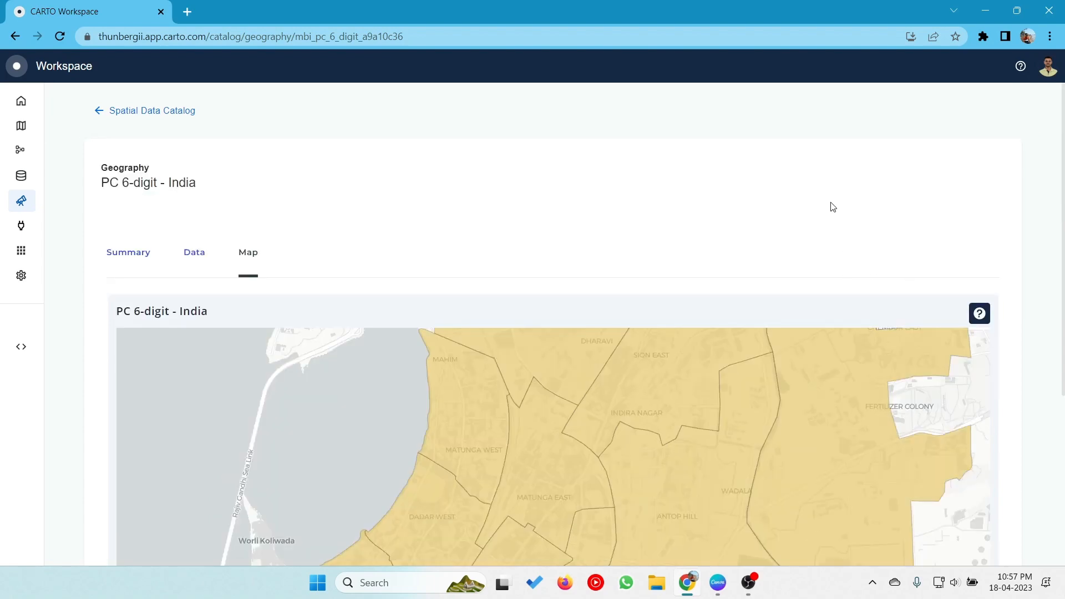
scroll(833, 207, "down", 1)
scroll(804, 285, "up", 2)
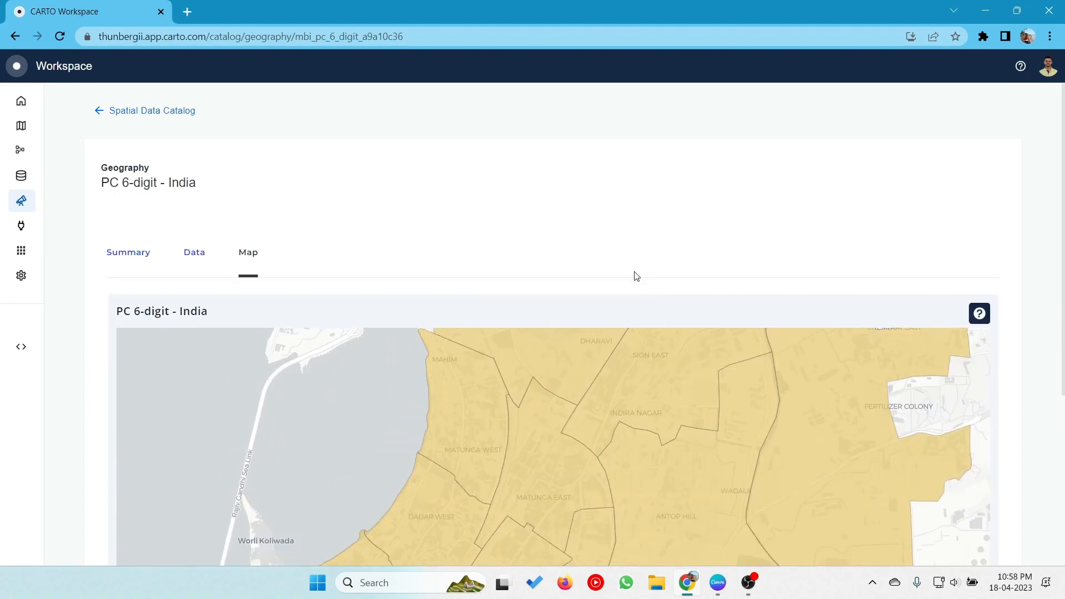
scroll(721, 321, "down", 2)
scroll(850, 445, "up", 2)
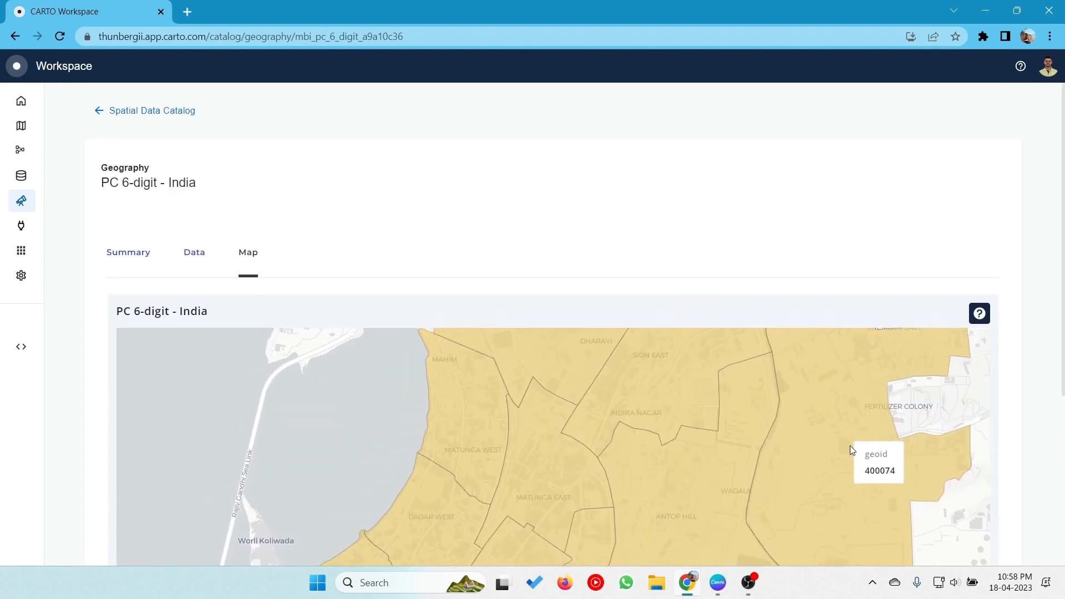
left_click_drag(635, 467, 628, 405)
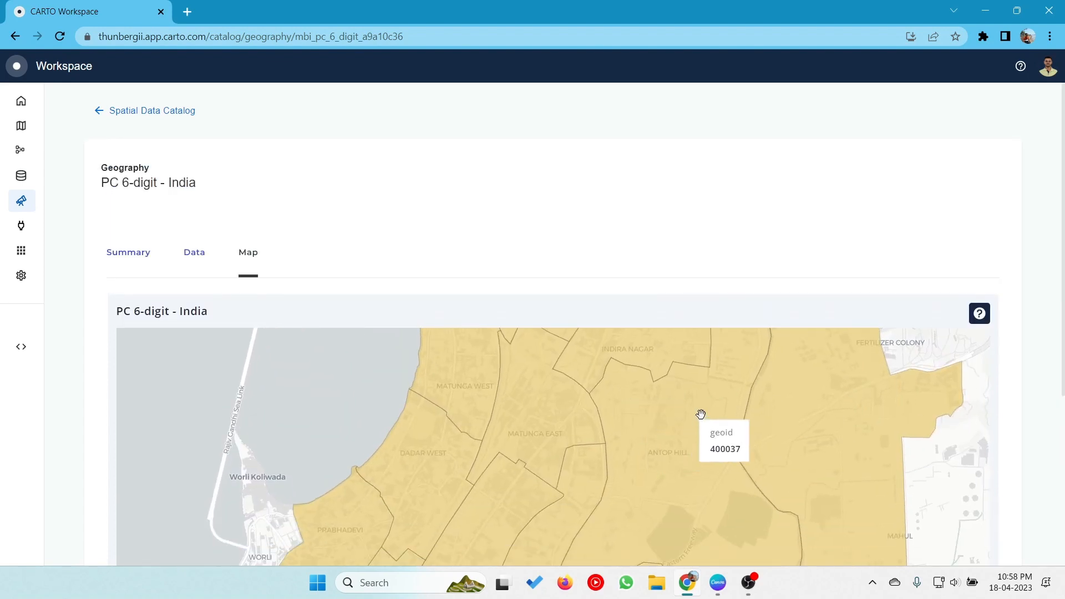
left_click_drag(698, 461, 592, 405)
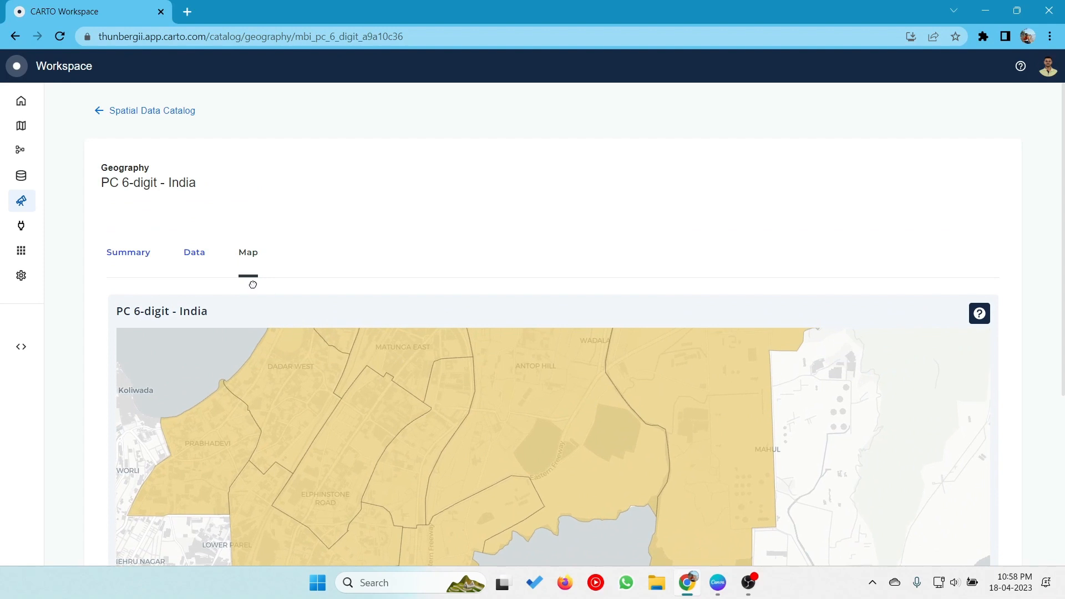
- View the Connections page and the Applications page of the workspace
left_click(23, 225)
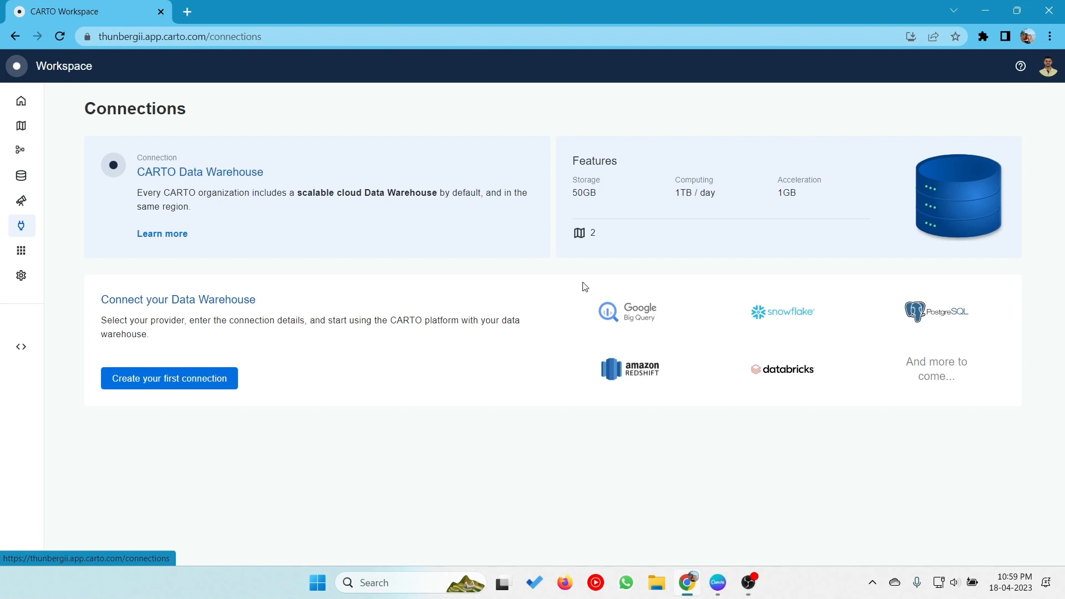
left_click(19, 257)
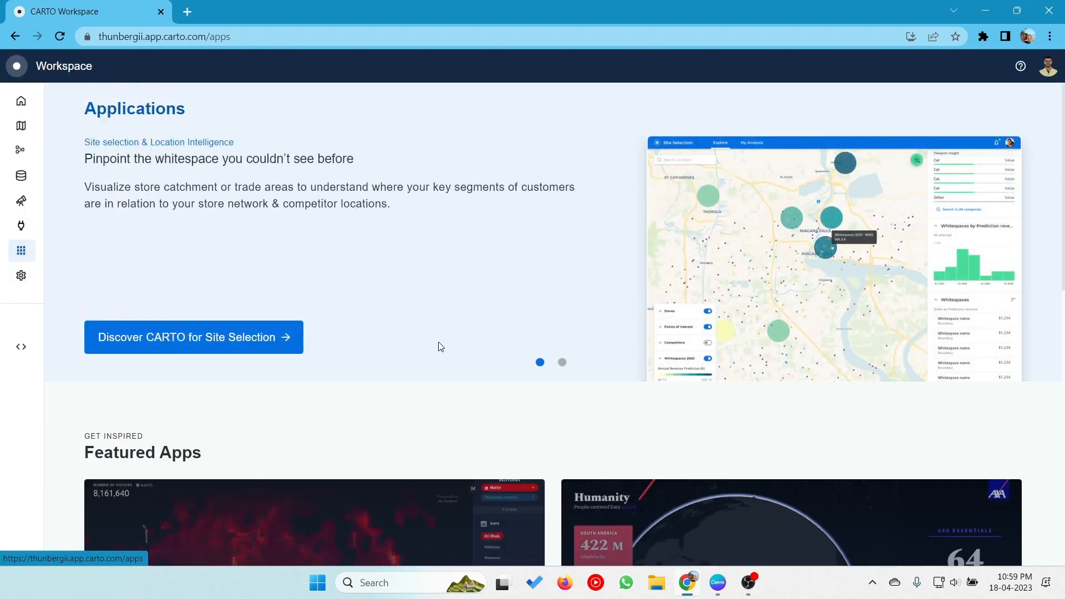
- Browse the featured apps and the full list of applications on the Applications page
scroll(475, 348, "down", 3)
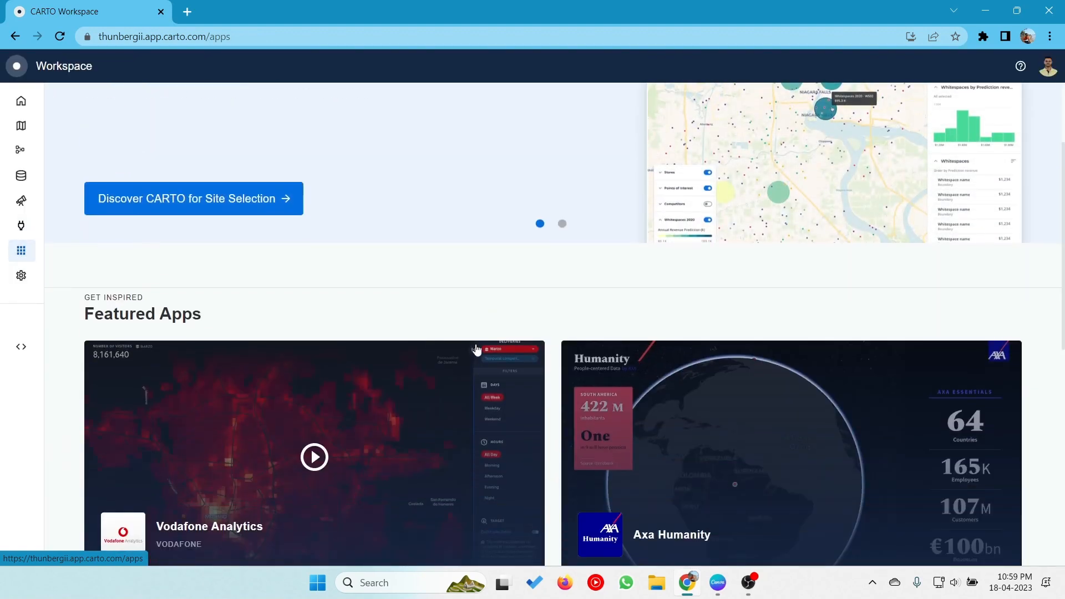
scroll(528, 284, "down", 4)
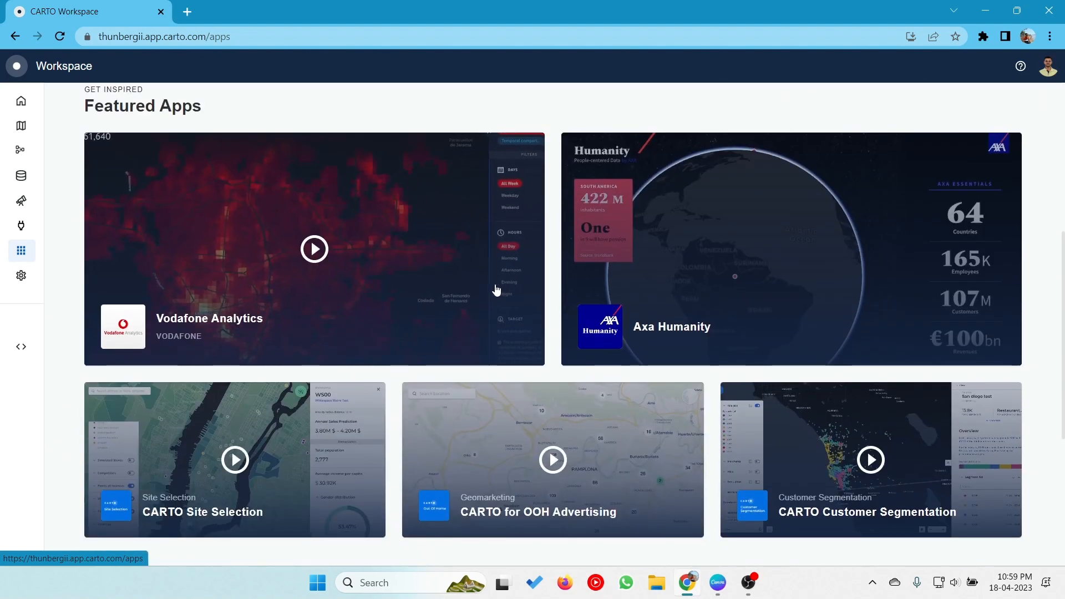
scroll(498, 289, "down", 5)
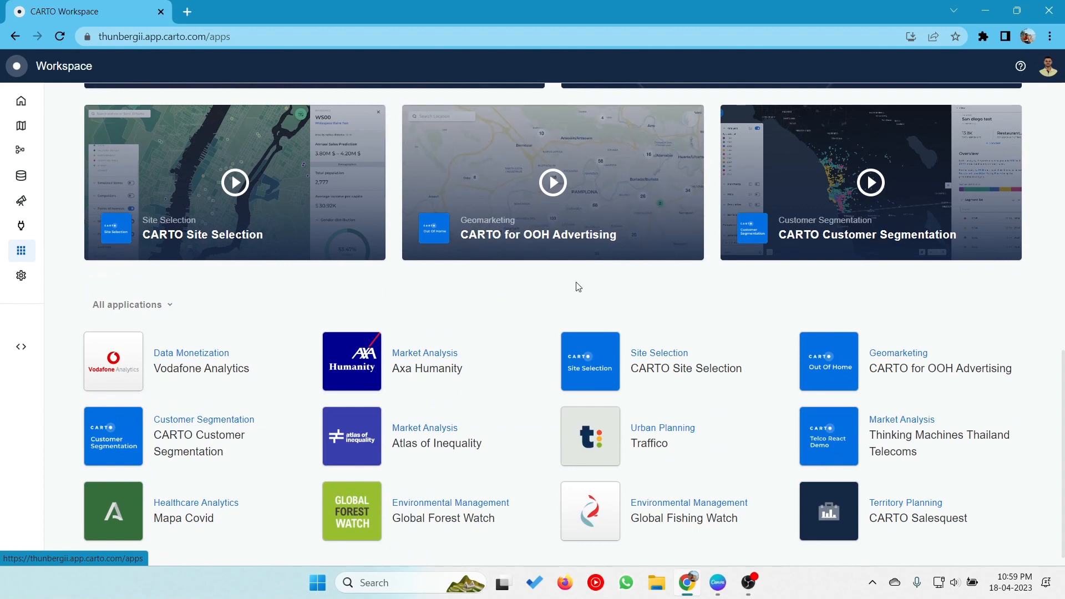
scroll(578, 287, "down", 1)
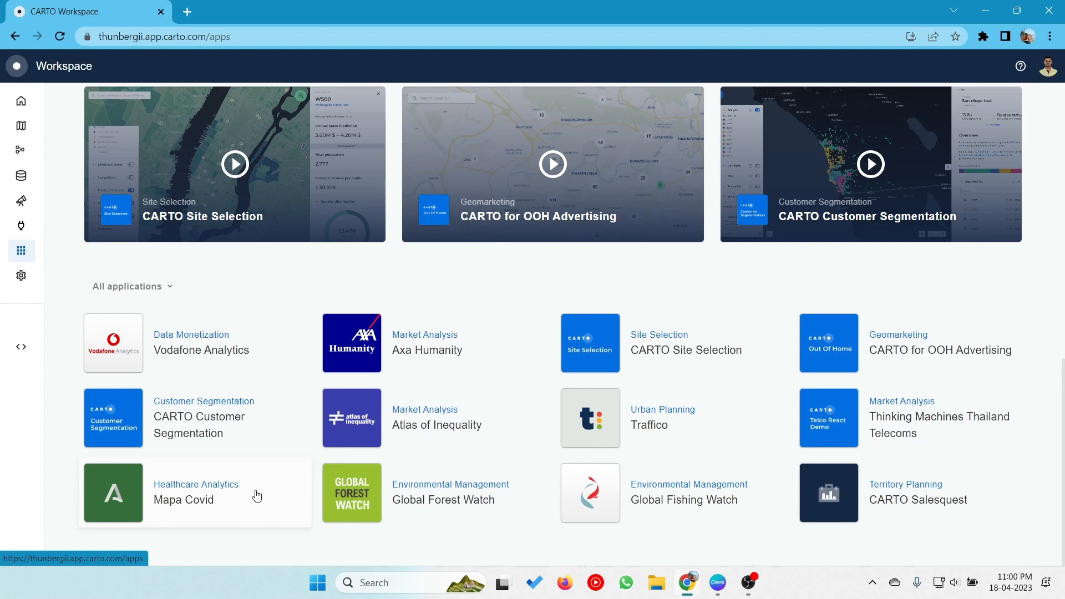
scroll(538, 477, "up", 5)
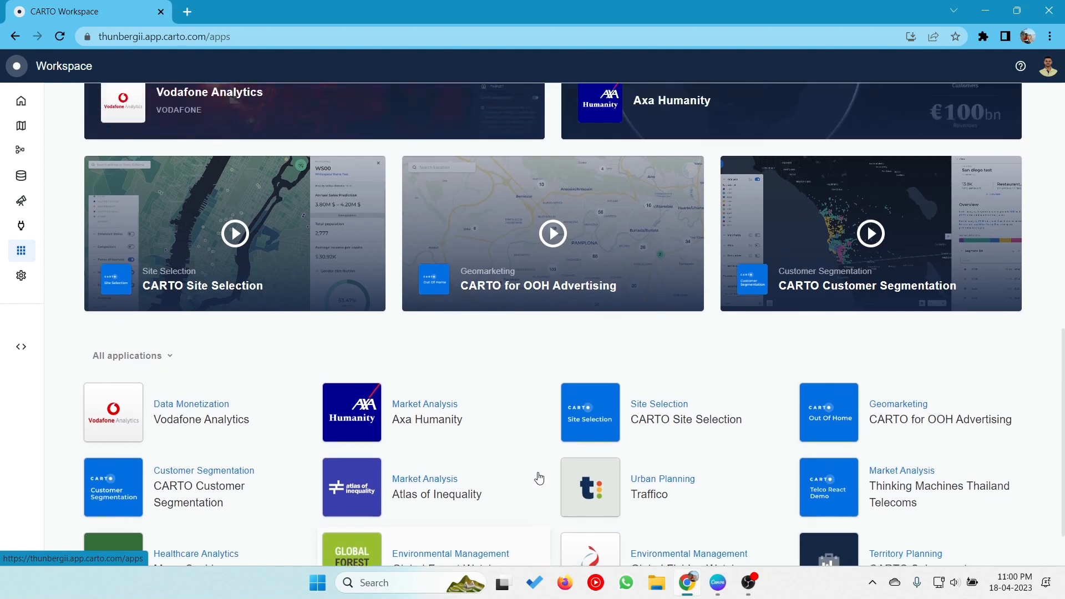
scroll(538, 473, "up", 6)
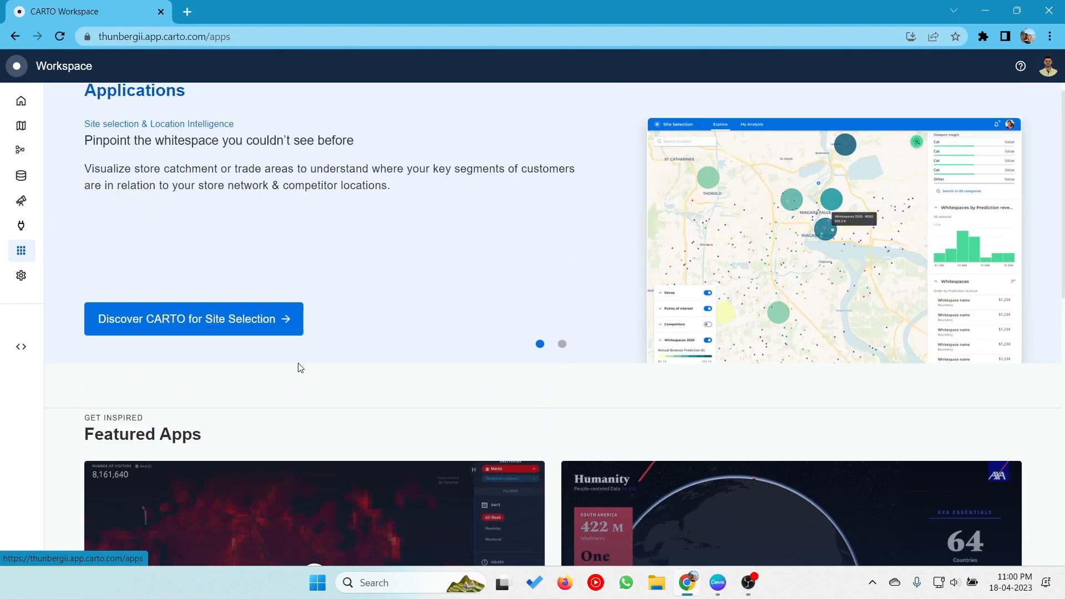
- Go to the workspace's maps and open the "Analyzing Airbnb ratings in Los Angeles" map in Builder
mouse_move(3, 278)
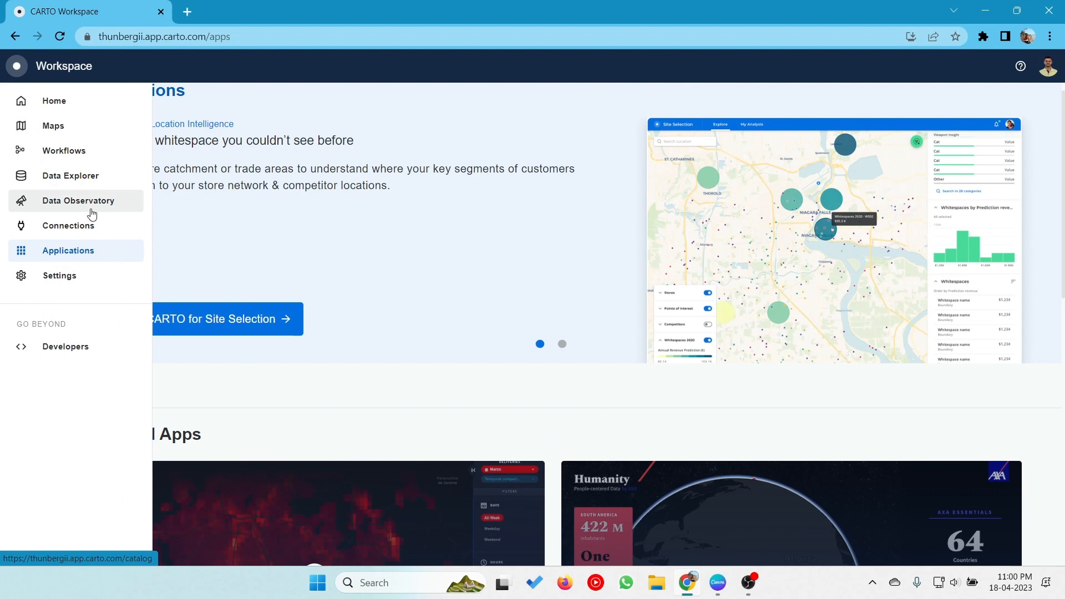
left_click(90, 139)
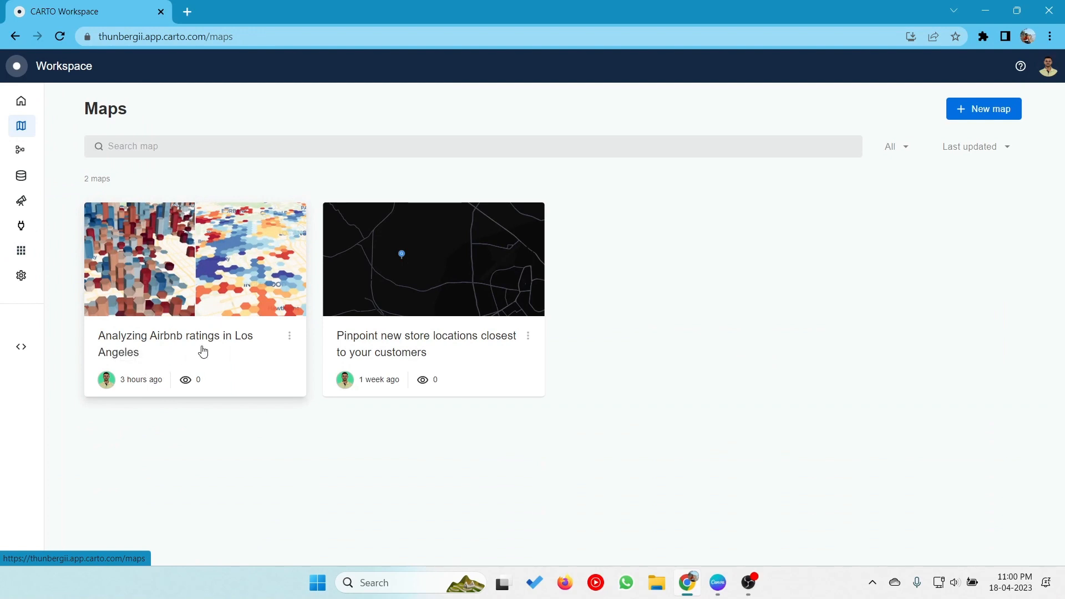
left_click(182, 285)
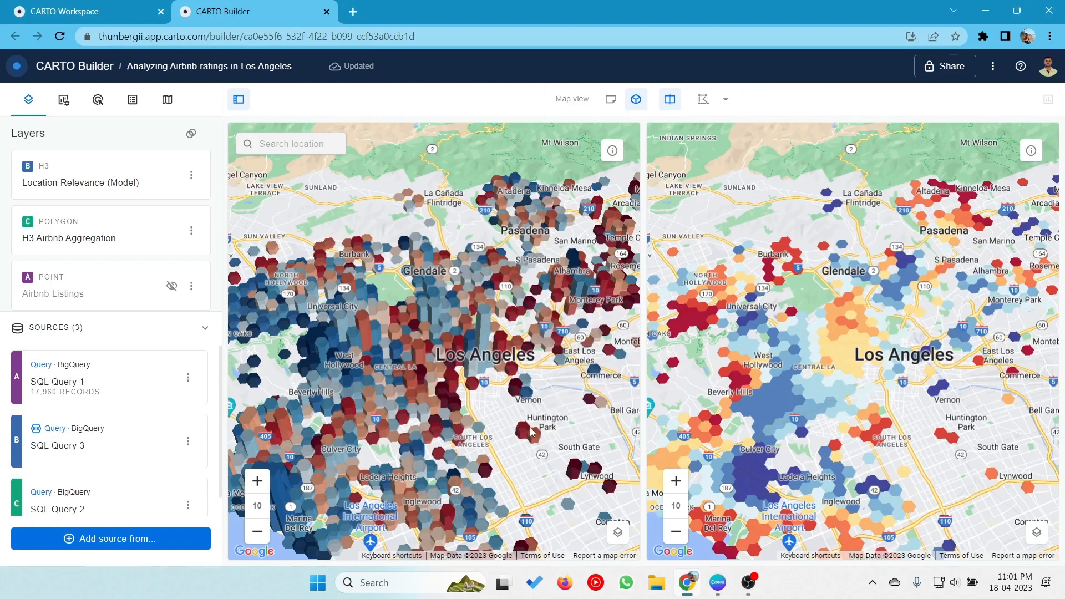
- Examine the Airbnb hexagons around Los Angeles on the split map, including the price and rating details of a cell
mouse_move(516, 434)
left_click_drag(497, 419, 531, 279)
mouse_move(531, 279)
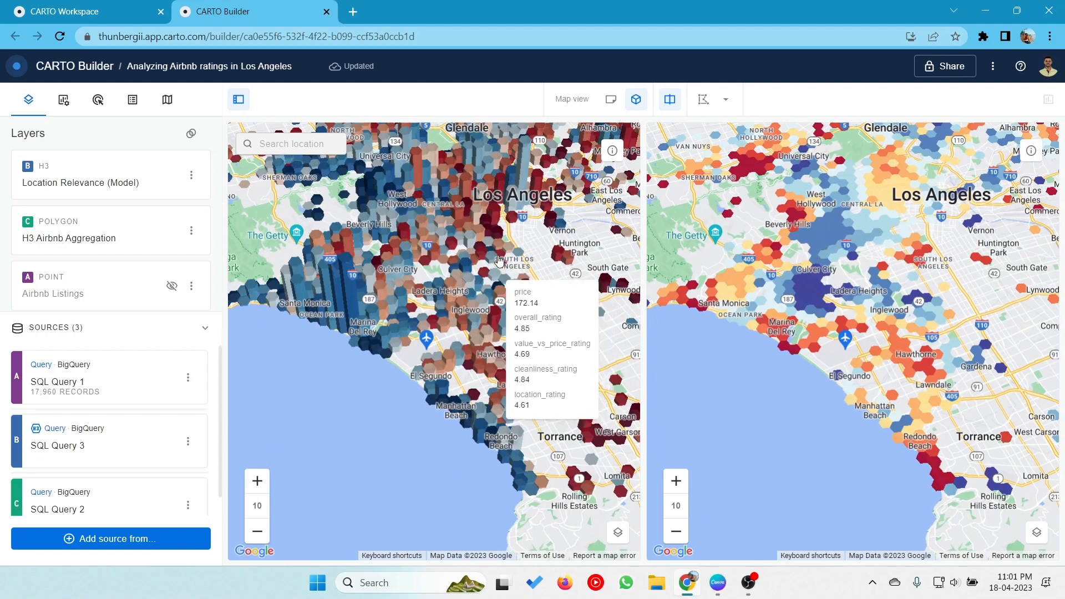
left_click_drag(492, 229, 383, 294)
left_click_drag(514, 271, 449, 287)
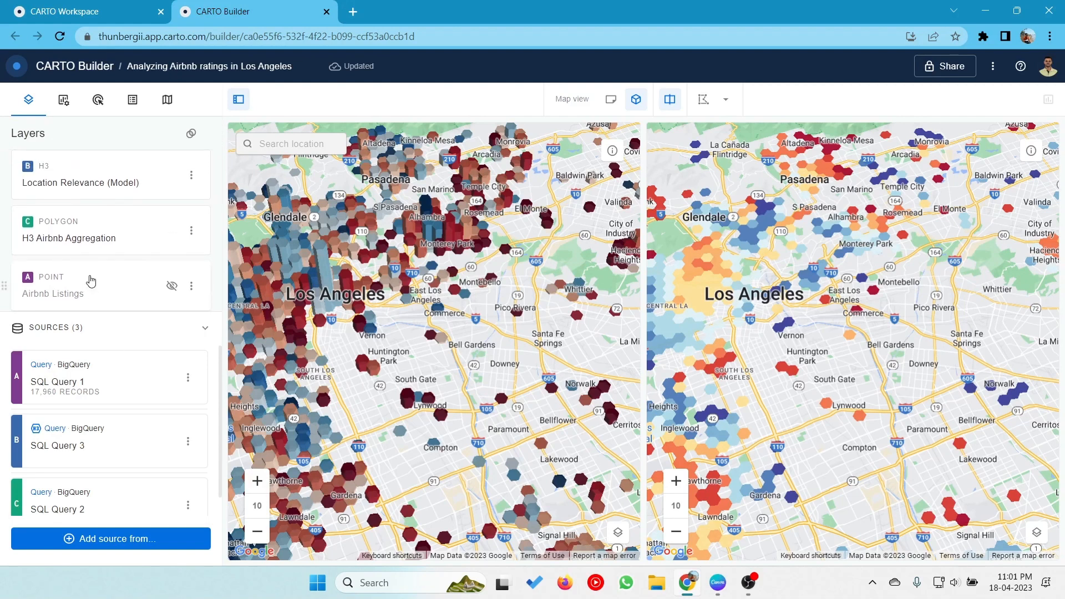
- Review the map's layers and SQL query sources, and check the options for adding another source
scroll(90, 282, "down", 1)
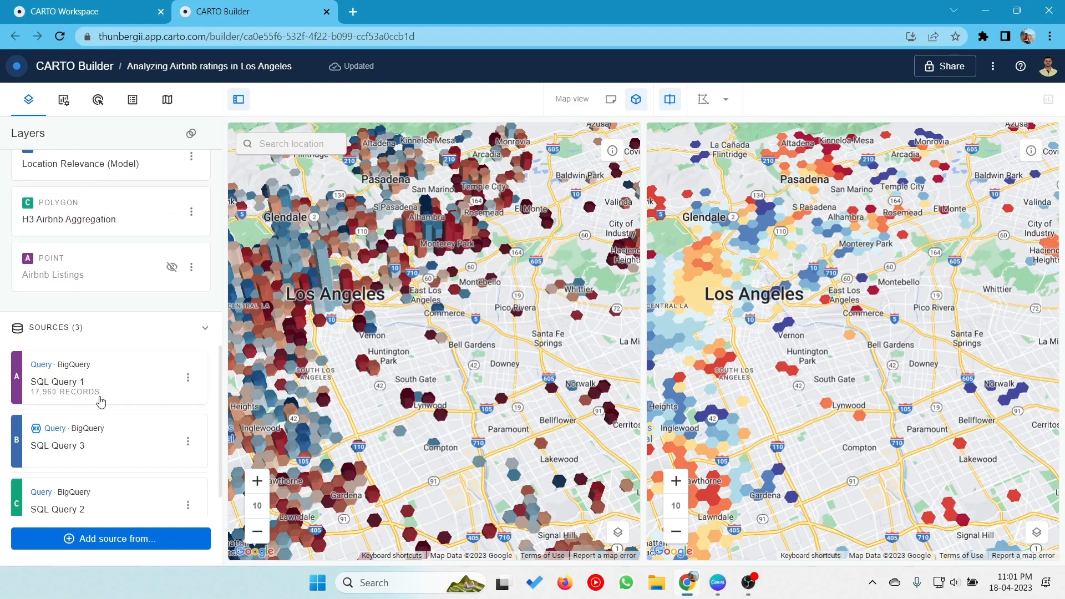
scroll(100, 401, "down", 1)
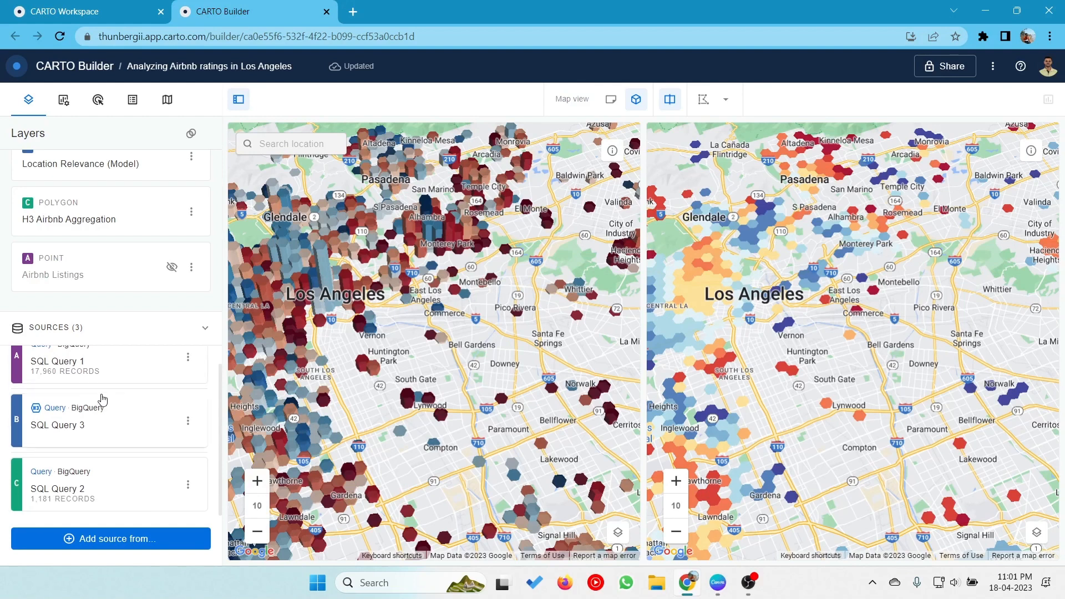
left_click(158, 539)
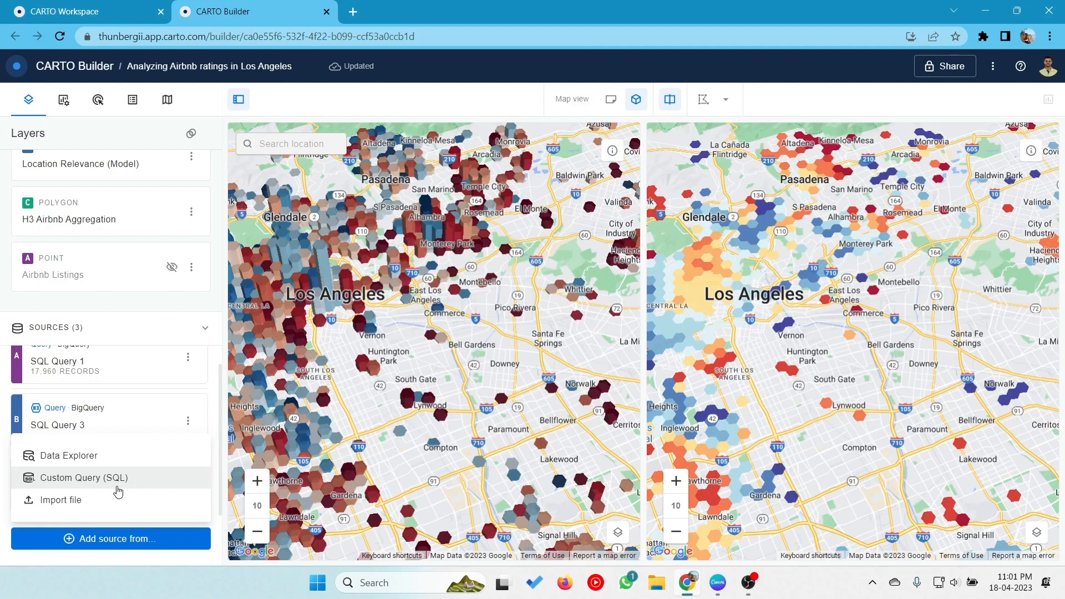
left_click(138, 309)
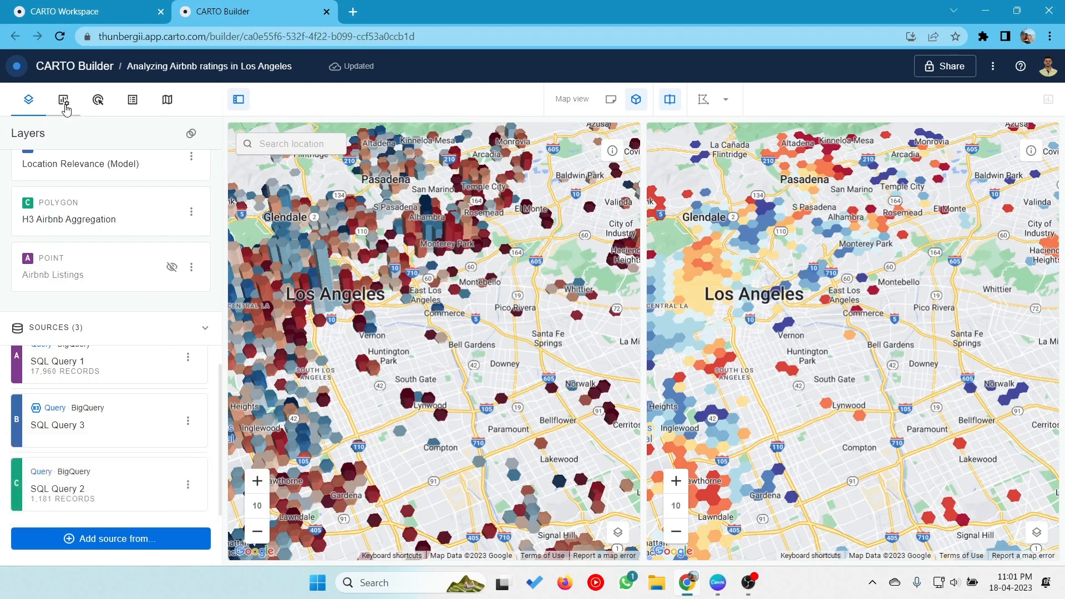
- Create a new widget based on SQL Query 3 and view its data and display options
left_click(66, 107)
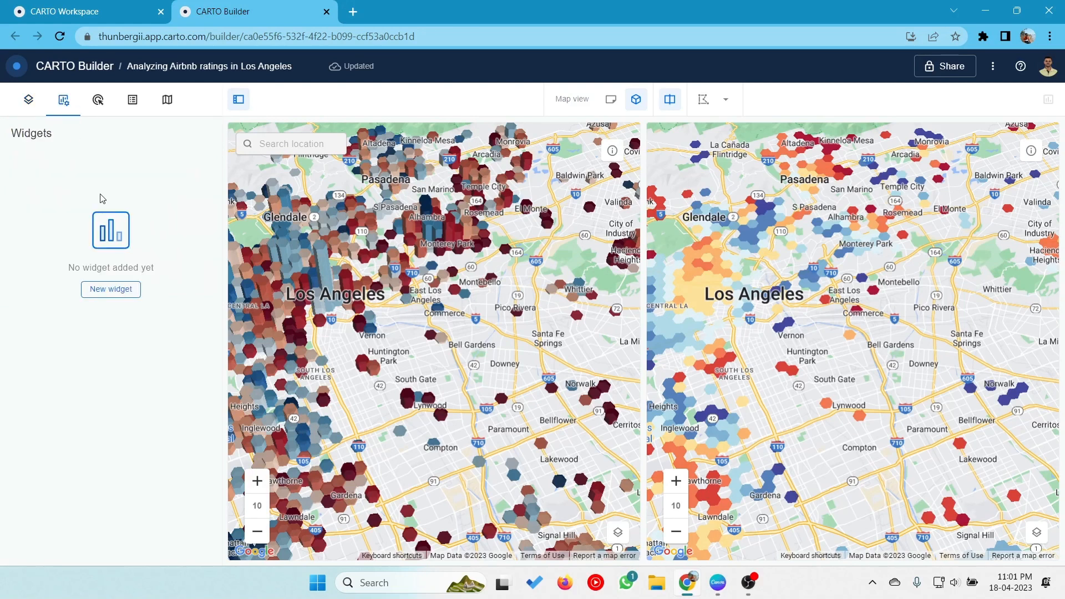
left_click(118, 292)
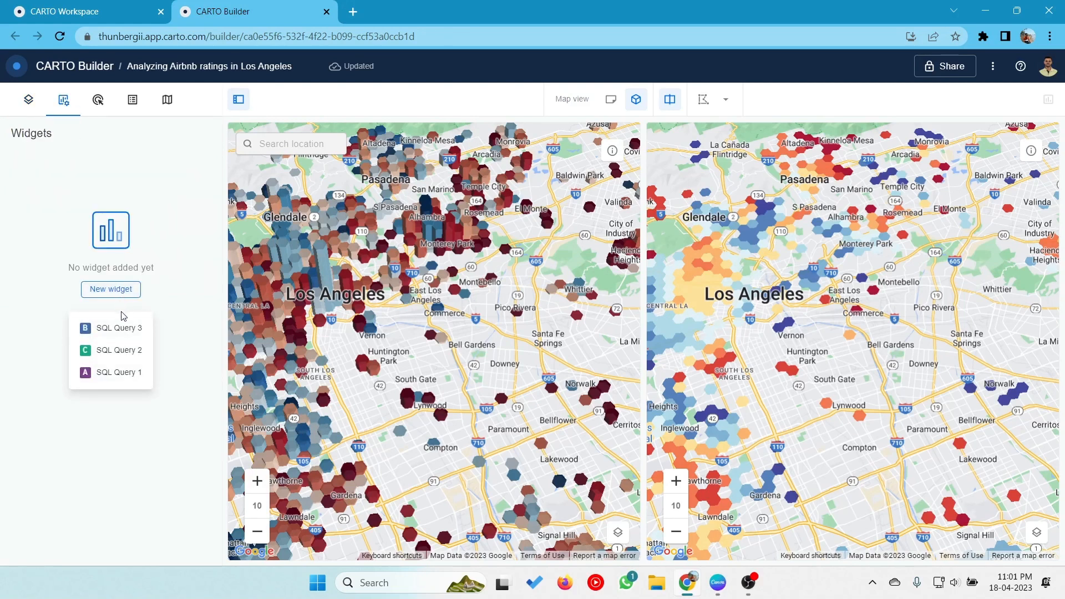
left_click(123, 327)
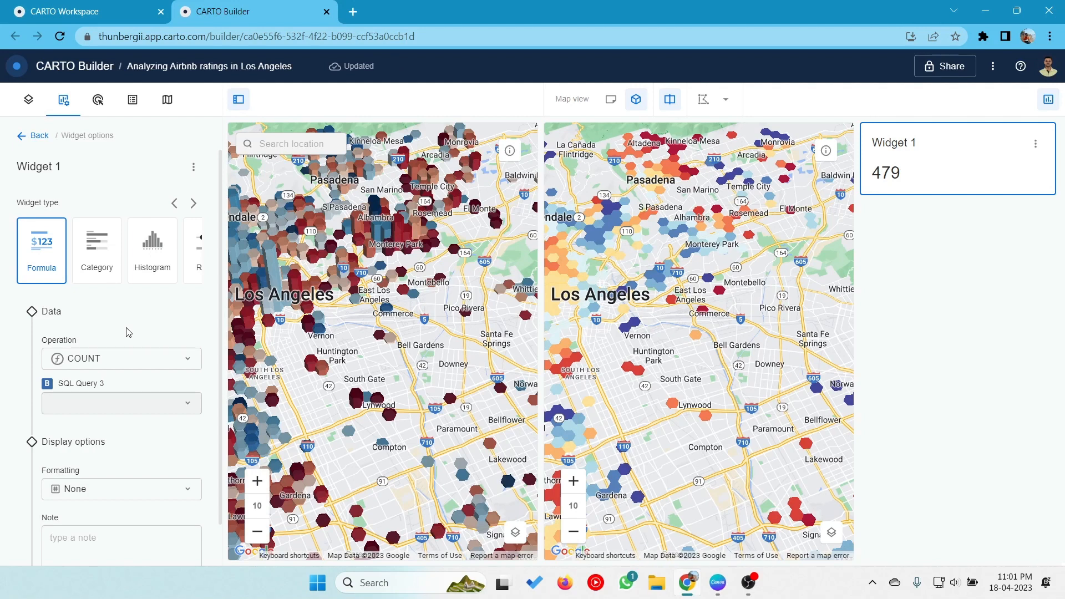
scroll(114, 295, "down", 1)
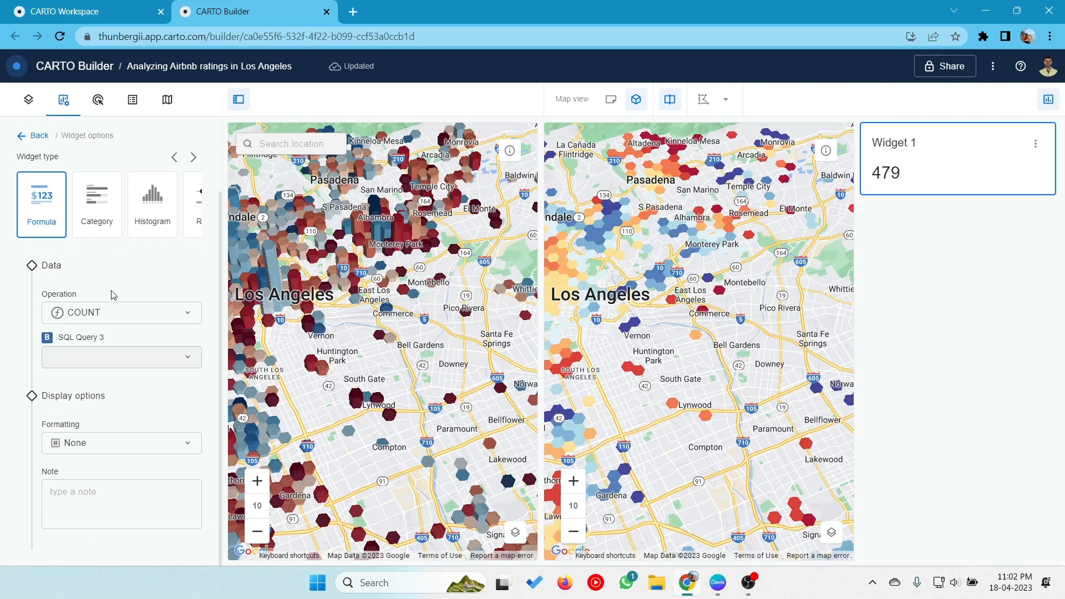
- Look through the available widget types, try Histogram and Category for the new widget, and return to the widgets list
left_click(192, 158)
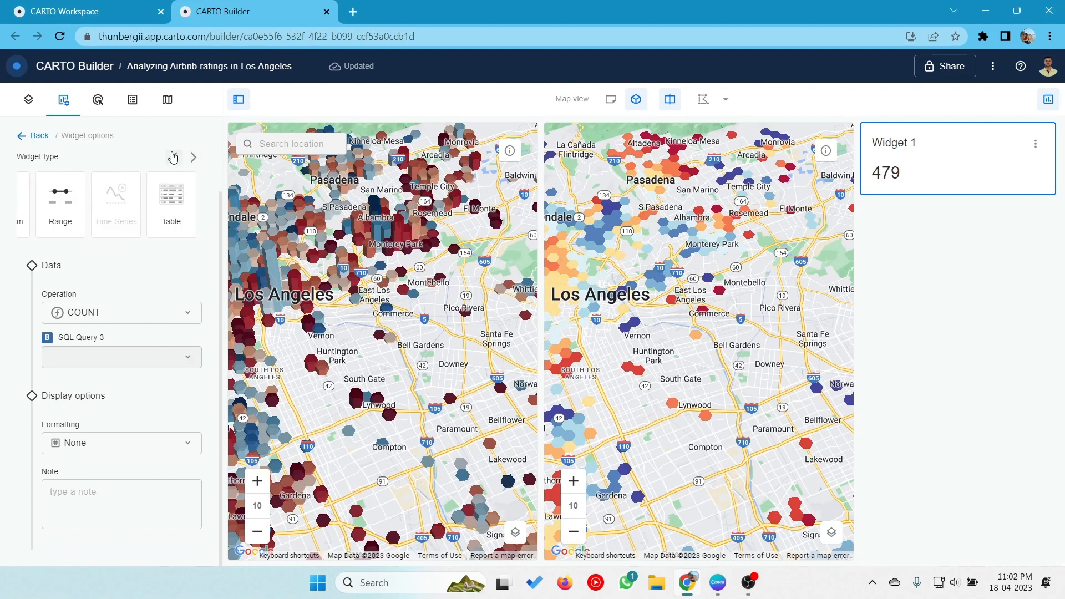
left_click(173, 158)
left_click(151, 217)
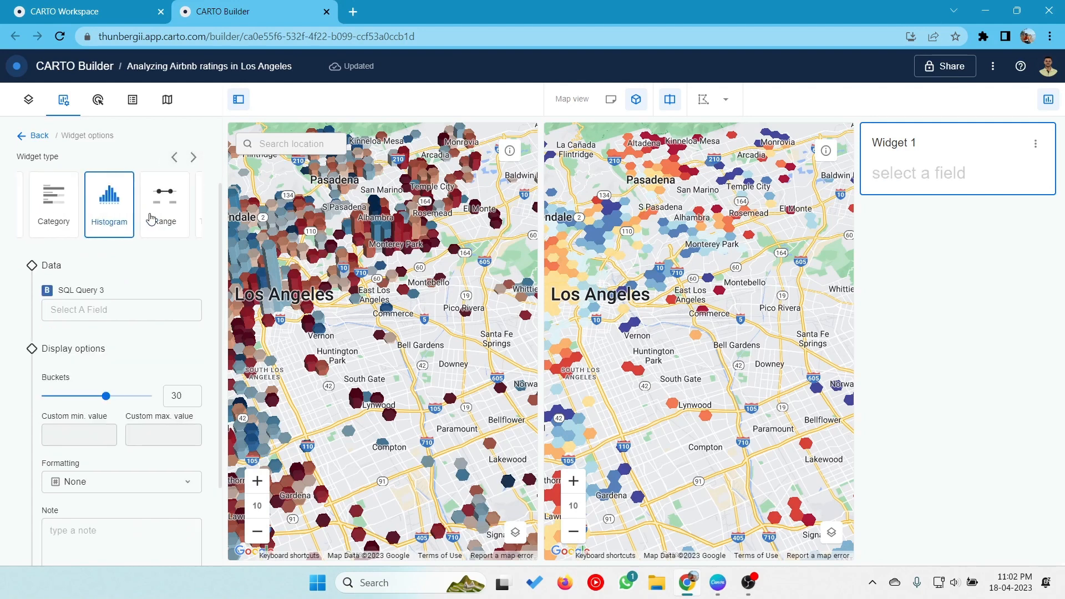
left_click(47, 215)
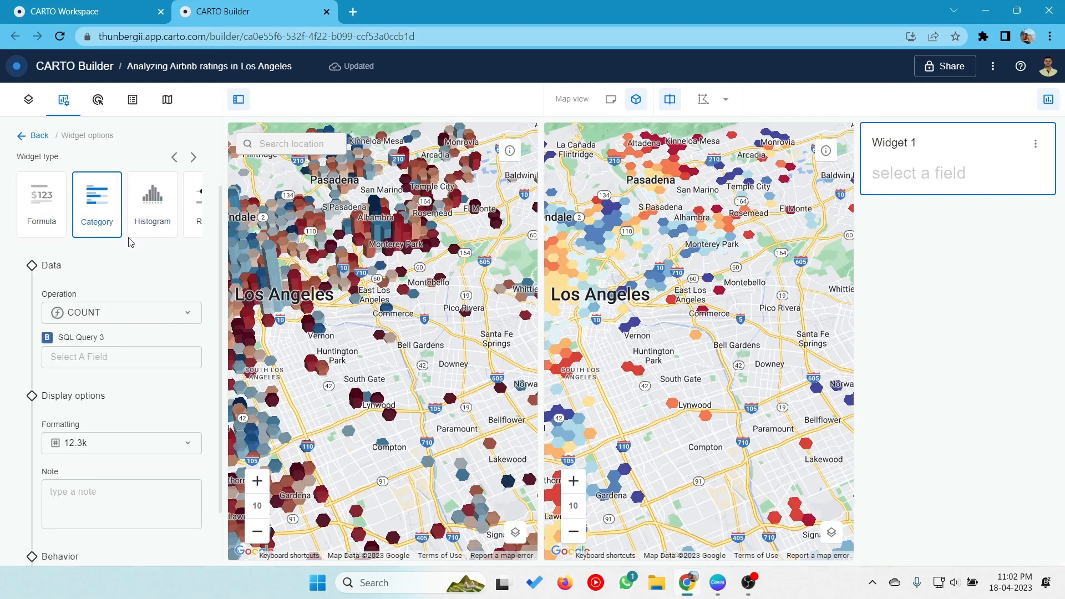
scroll(130, 242, "down", 1)
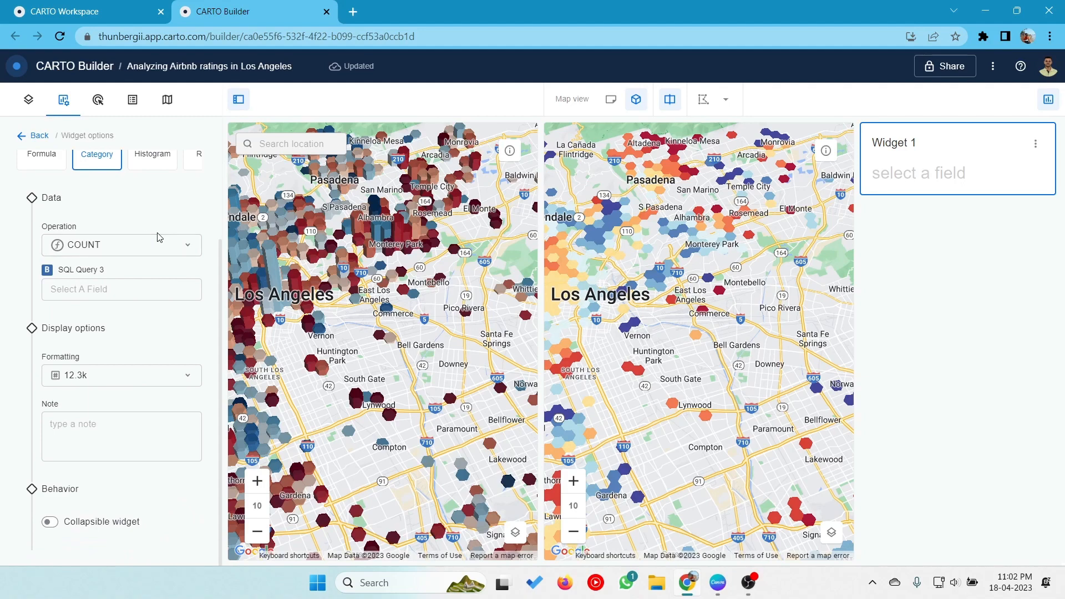
scroll(160, 237, "up", 1)
left_click(33, 137)
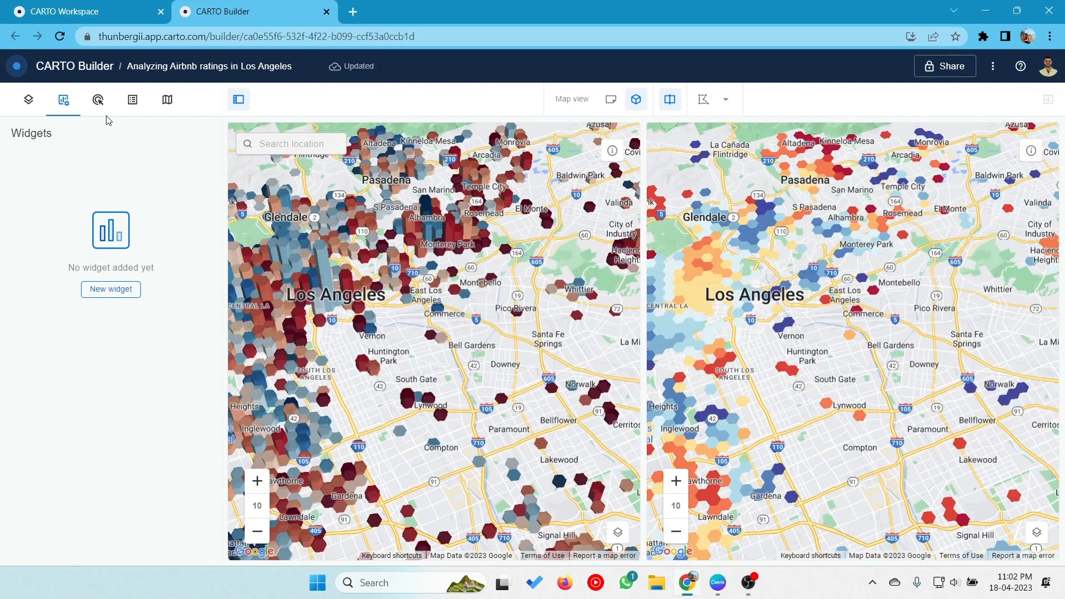
- Review the click and hover interaction settings of the map's layers
left_click(98, 101)
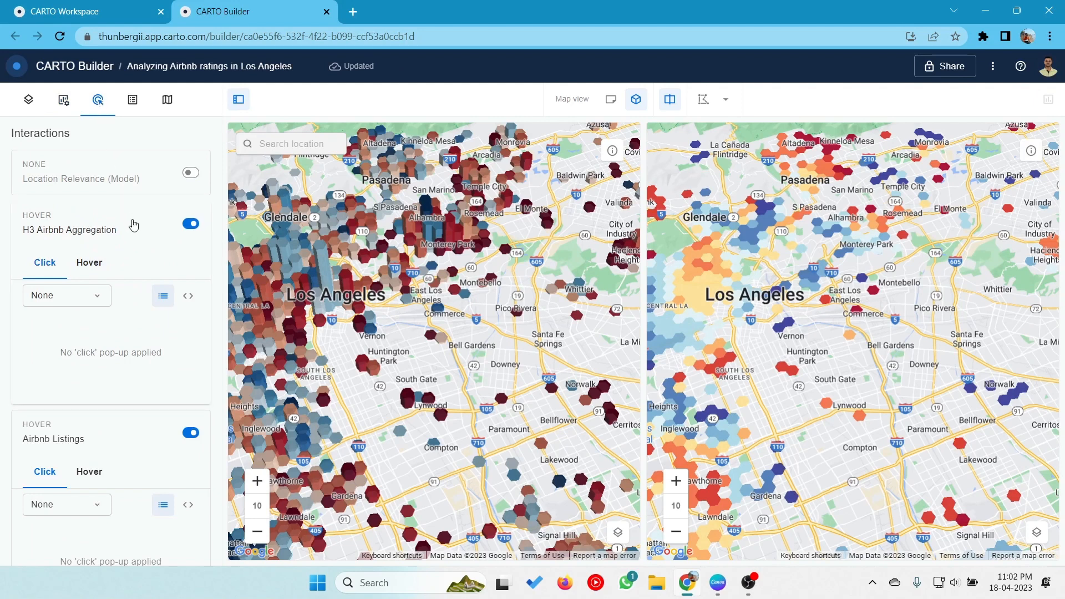
scroll(132, 222, "down", 1)
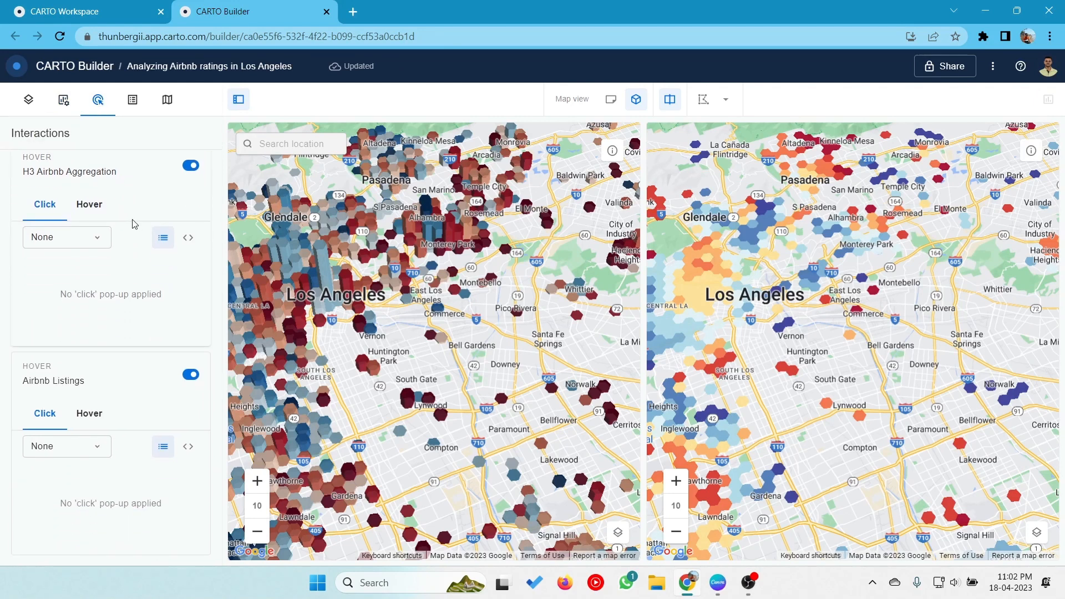
scroll(133, 224, "up", 1)
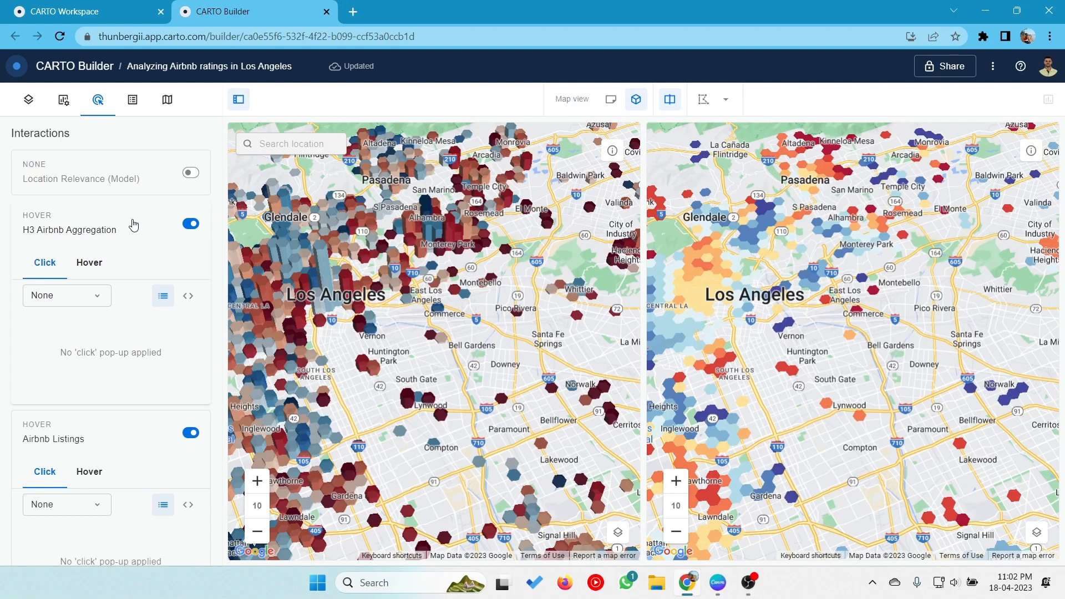
- Review the legend settings for the Location Relevance, H3 Airbnb Aggregation and Airbnb Listings layers, and expand the additional legend options
left_click(141, 110)
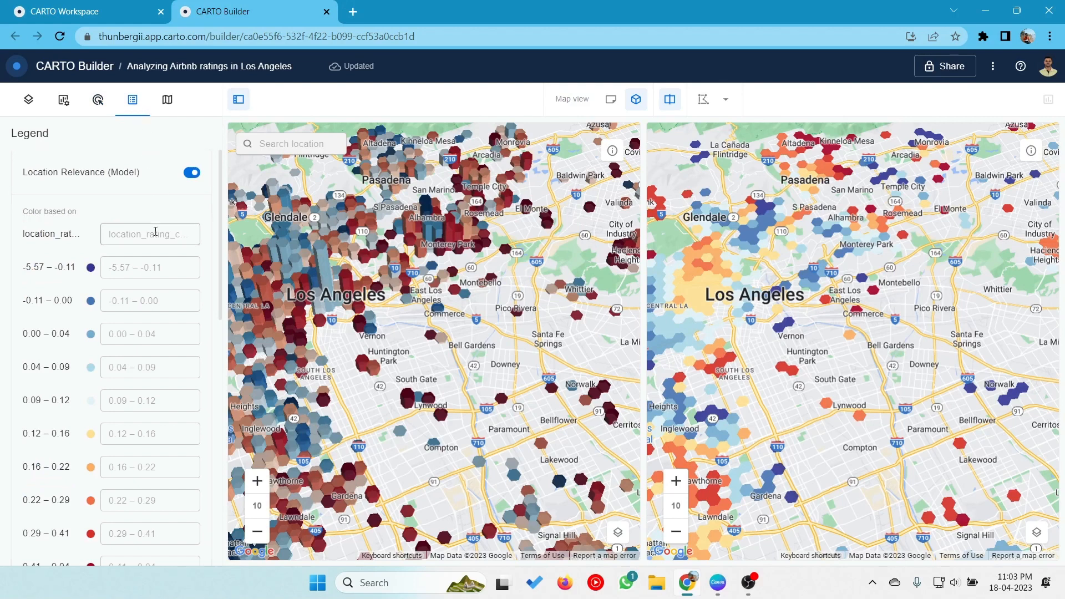
scroll(150, 261, "down", 8)
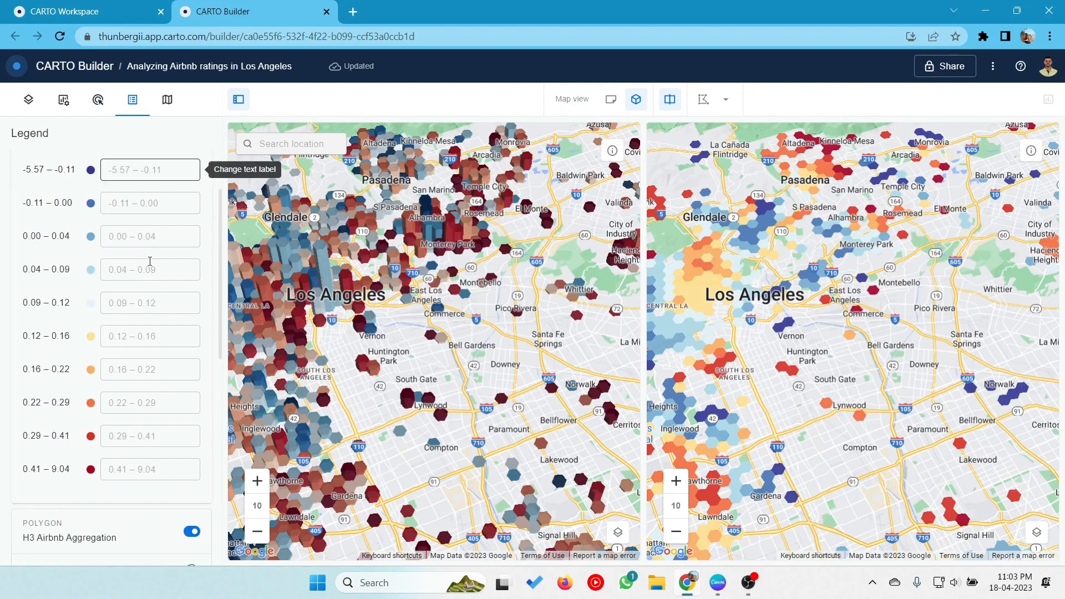
scroll(149, 261, "up", 2)
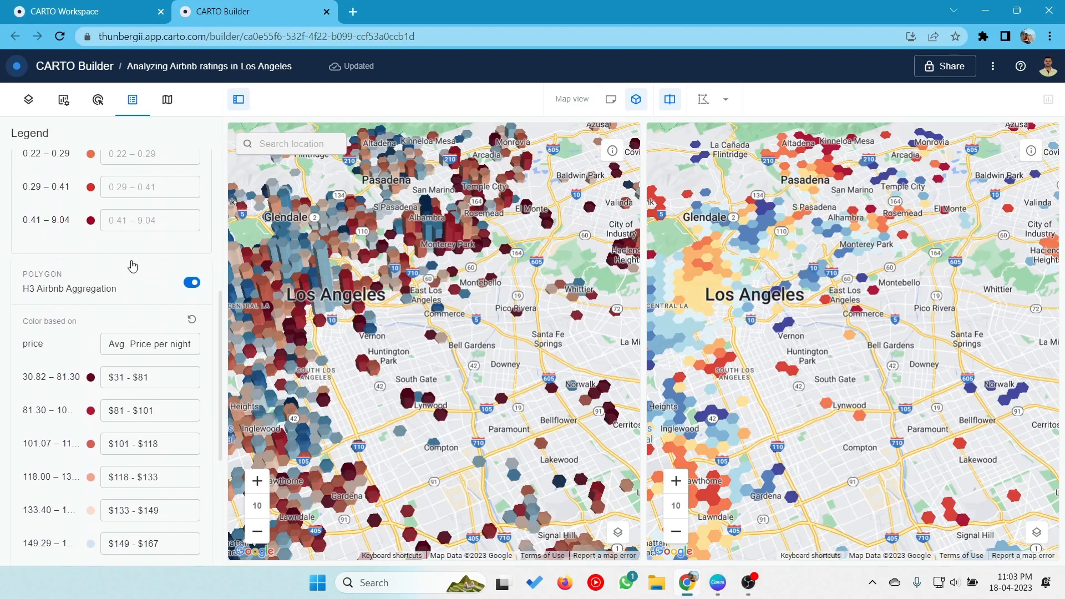
scroll(114, 255, "down", 4)
scroll(115, 258, "down", 1)
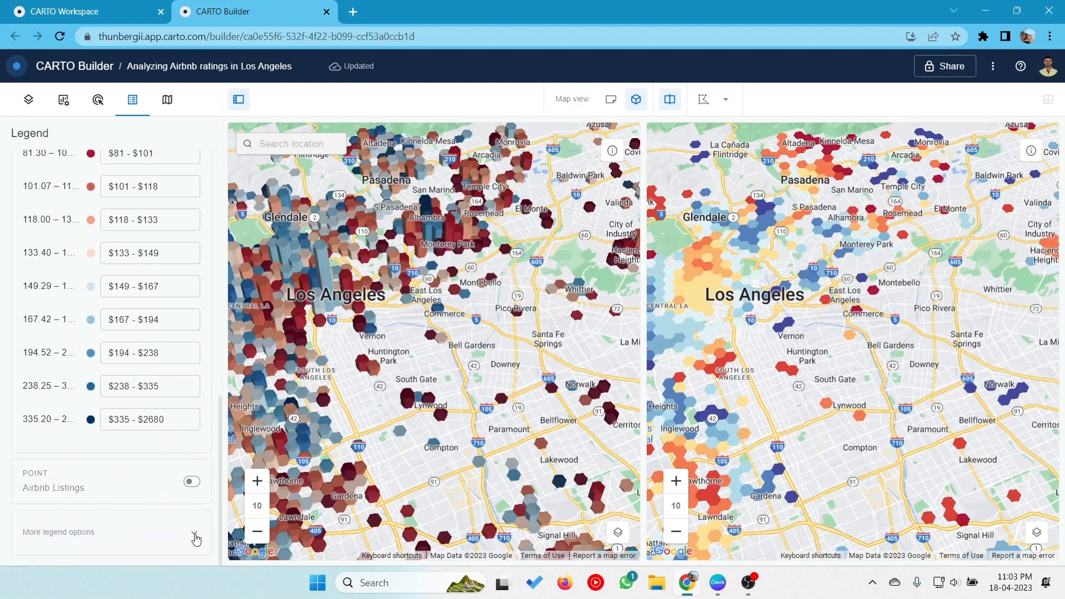
left_click(194, 534)
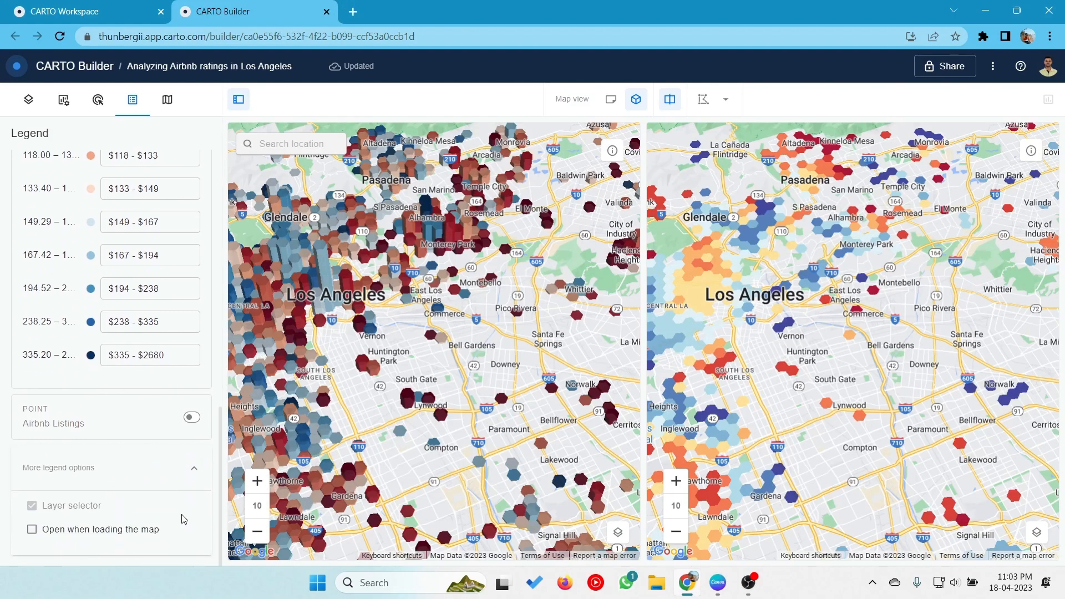
scroll(184, 521, "down", 5)
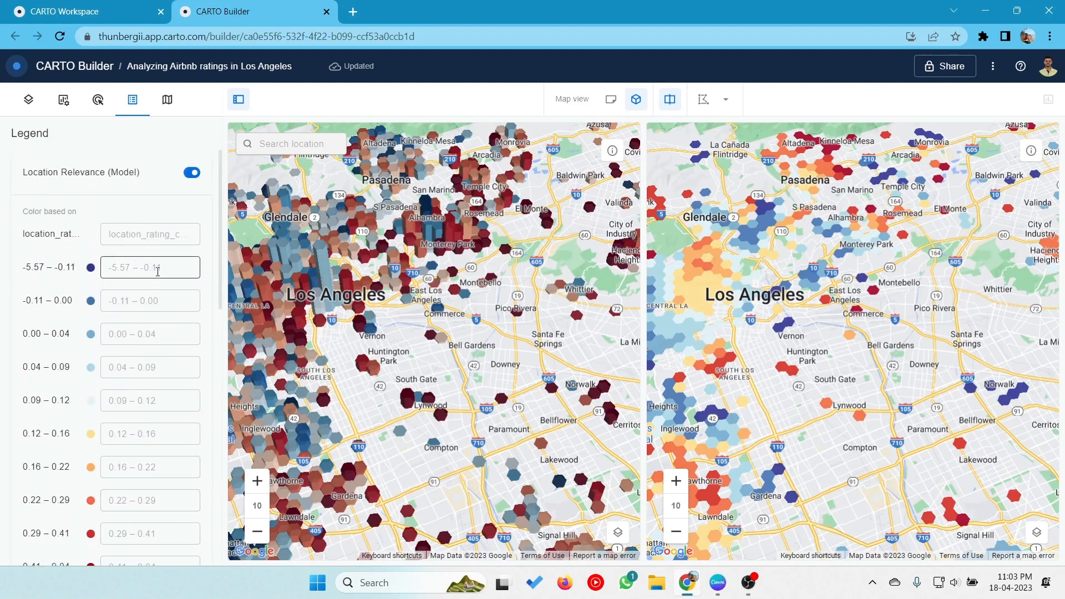
- Open the text label of the -5.57 – -0.11 range in the Location Relevance (Model) legend for editing
left_click(158, 268)
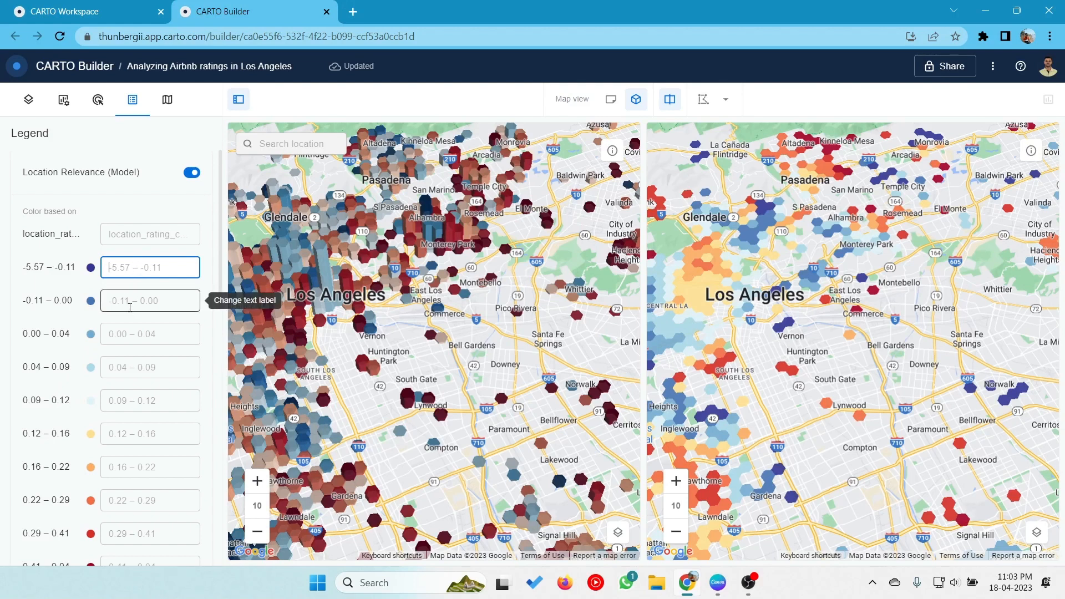
scroll(131, 308, "down", 5)
scroll(131, 304, "up", 5)
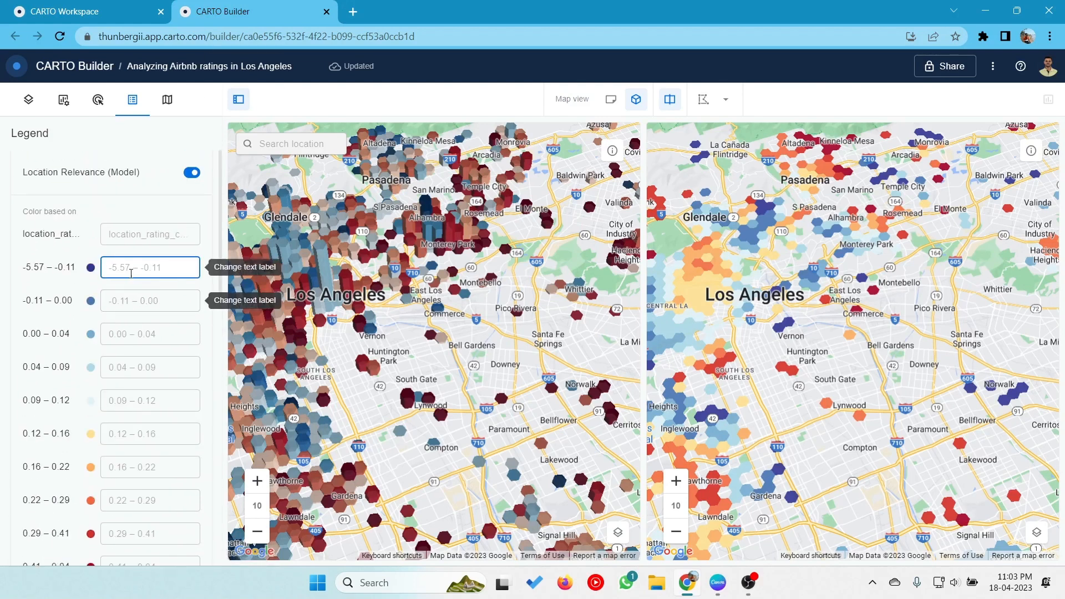
- Switch the map's basemap to CARTO Positron and check how the hexagon layers look on it
left_click(174, 115)
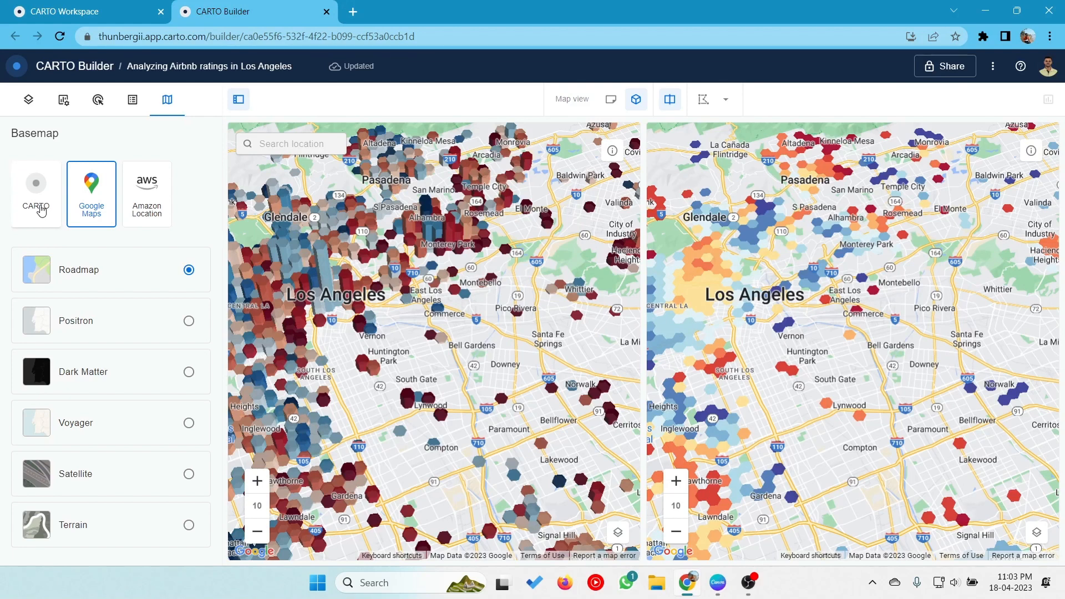
left_click(41, 210)
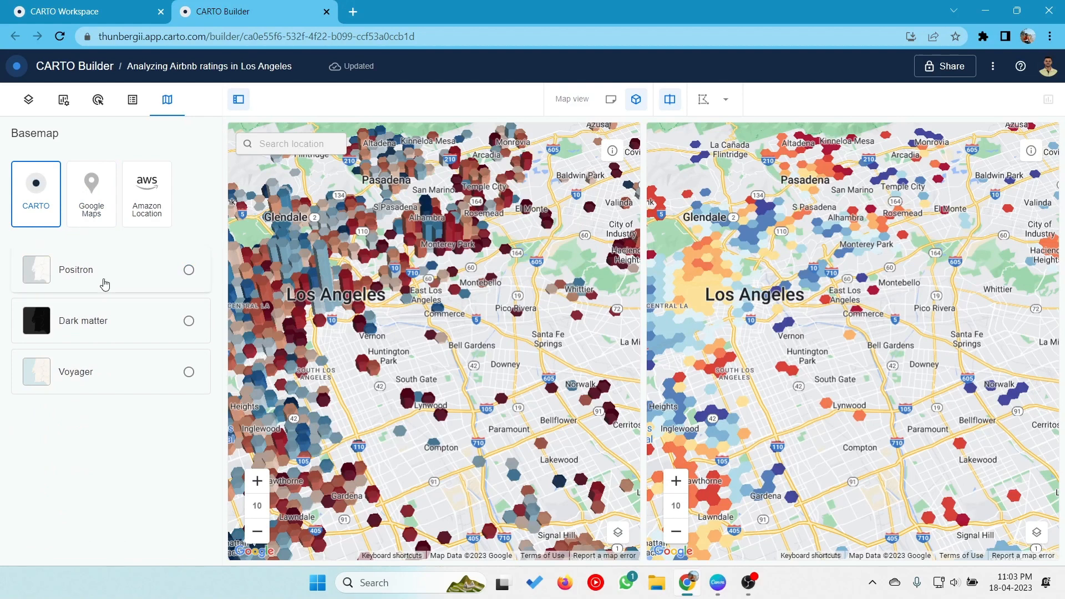
left_click(105, 284)
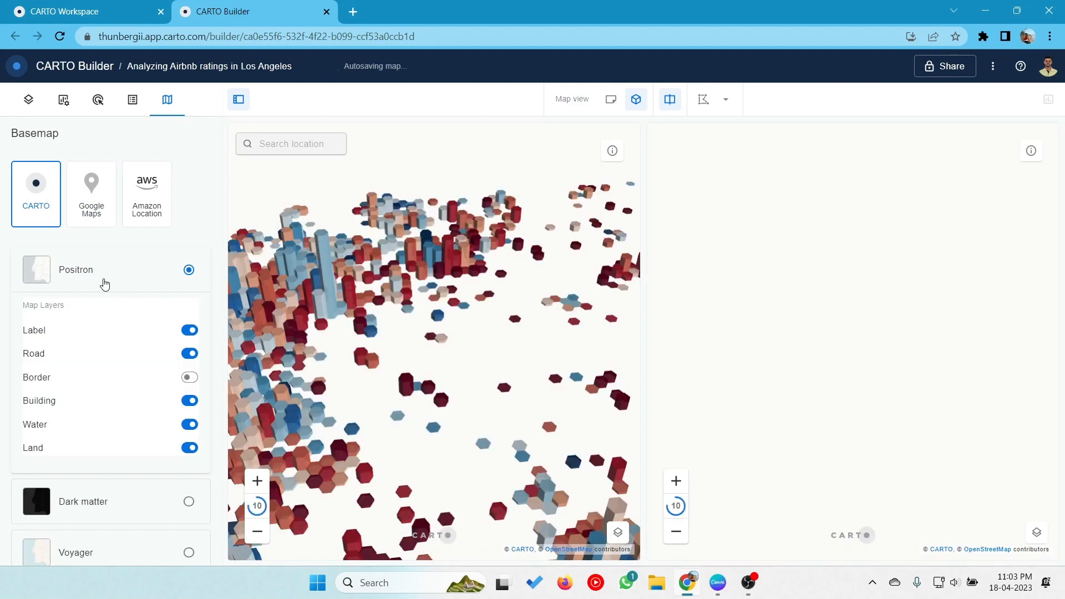
mouse_move(304, 325)
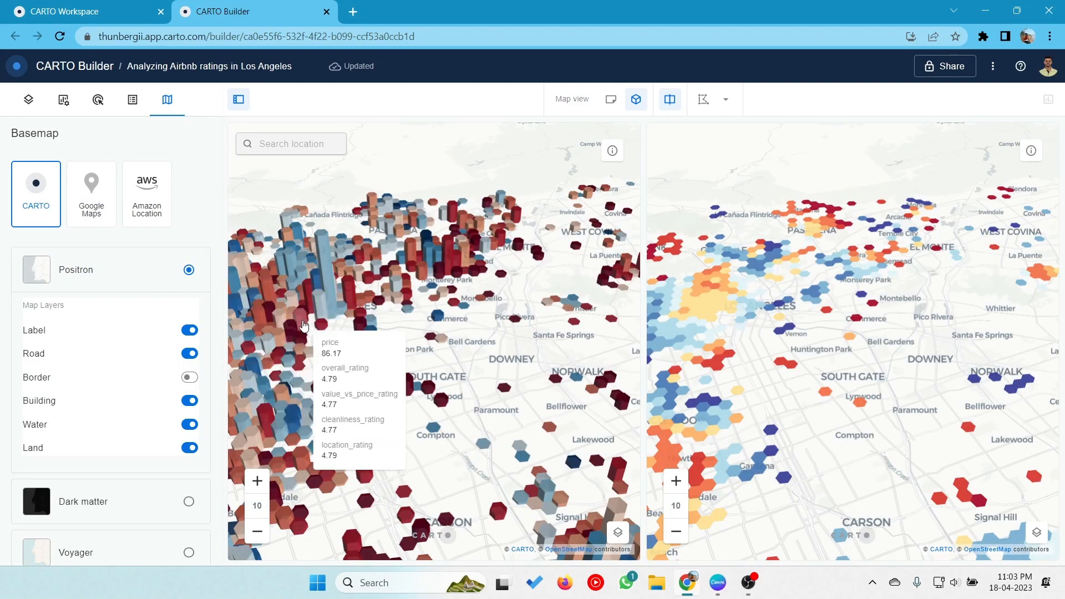
mouse_move(418, 271)
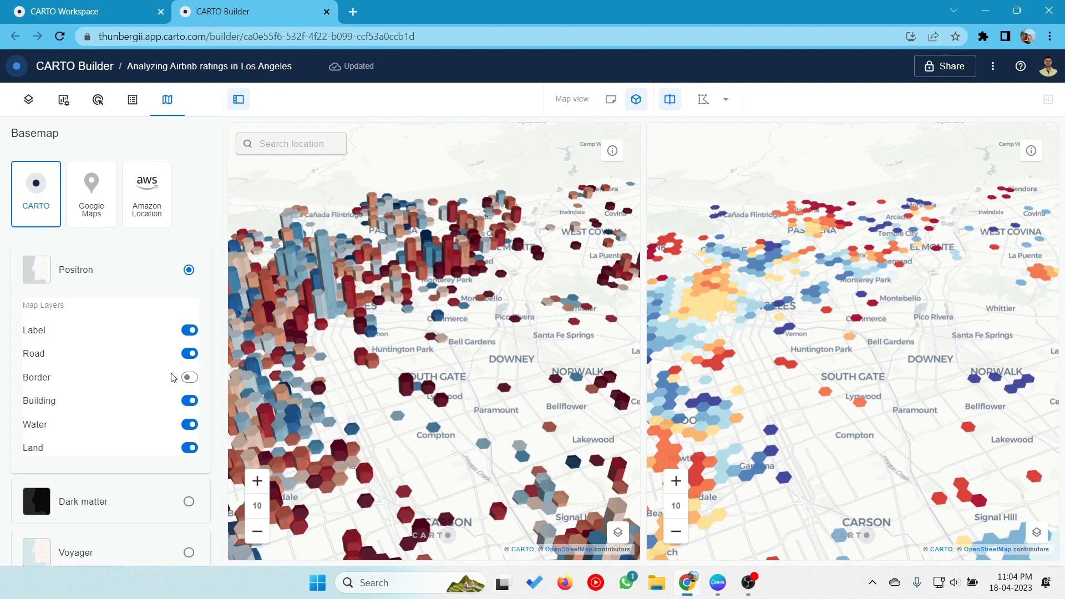
- Change the CARTO basemap style to Voyager
scroll(176, 375, "down", 1)
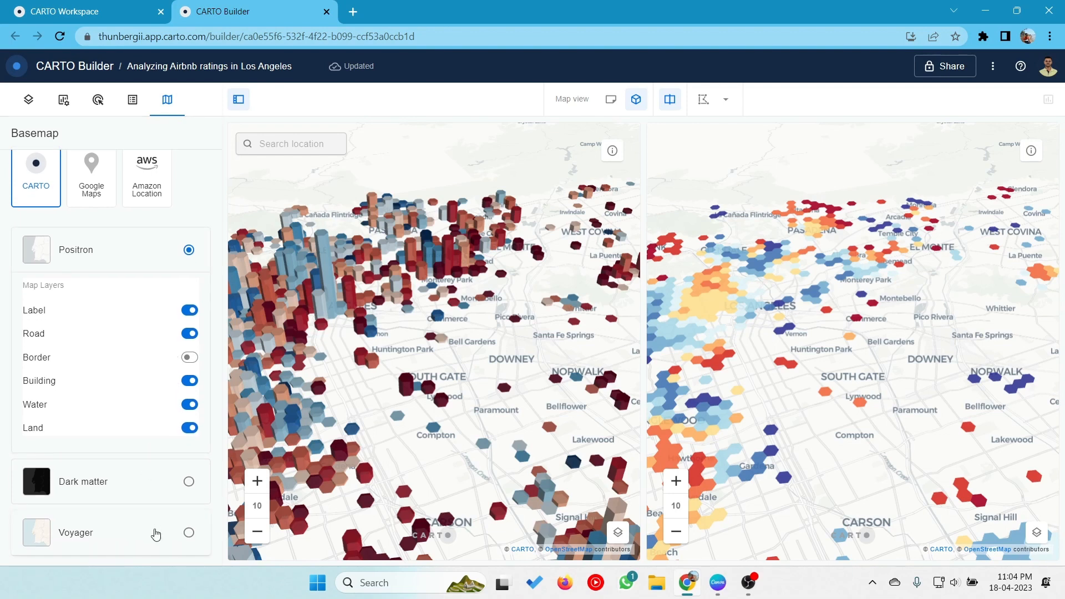
left_click(156, 535)
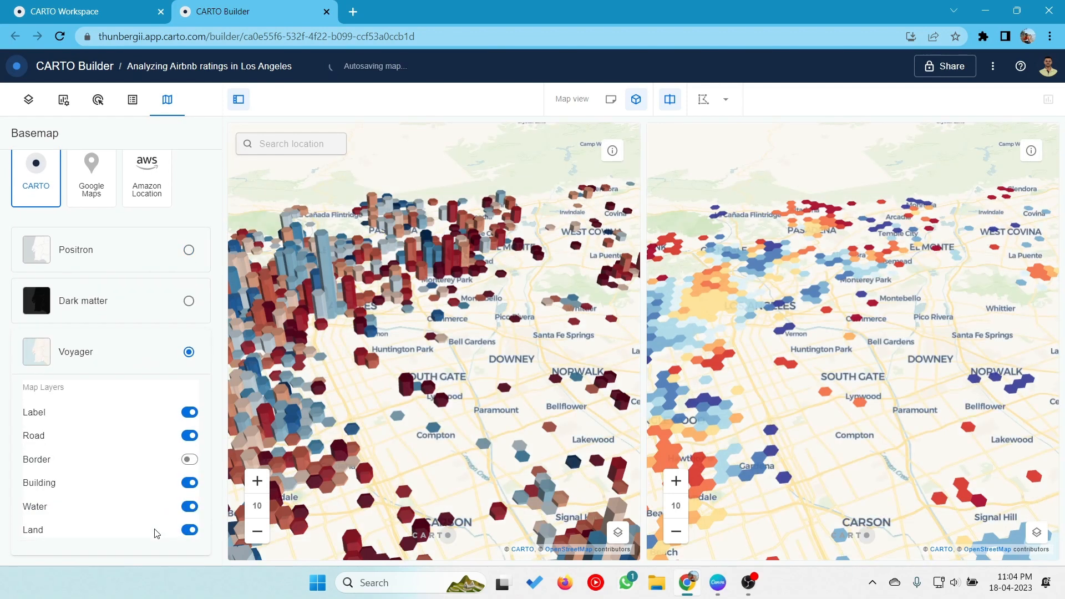
scroll(157, 521, "up", 1)
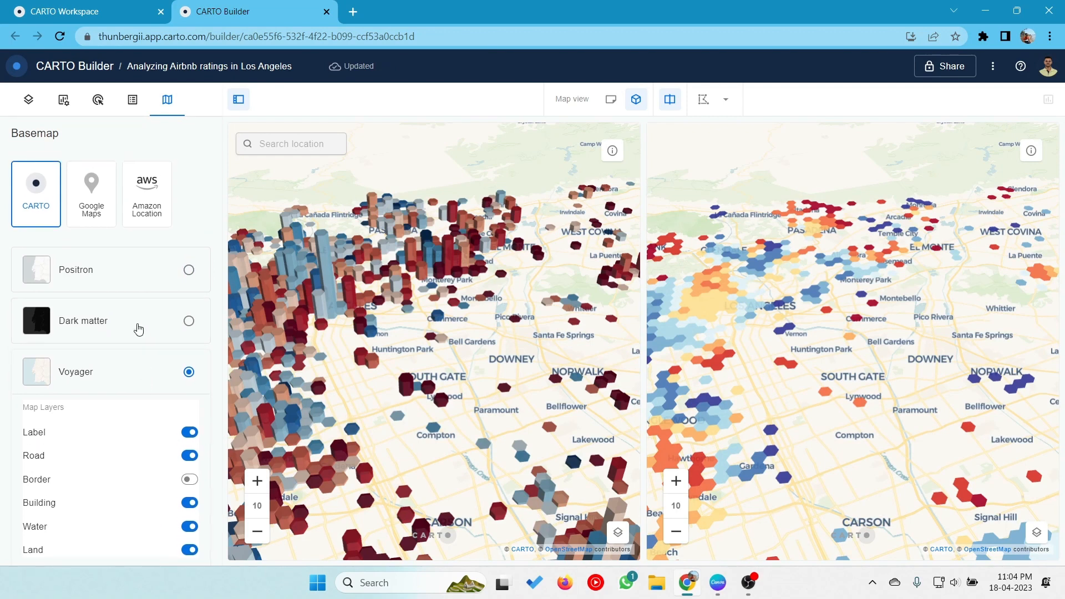
- Set the basemap to Google Maps Roadmap and show the map in 2D view
left_click(98, 219)
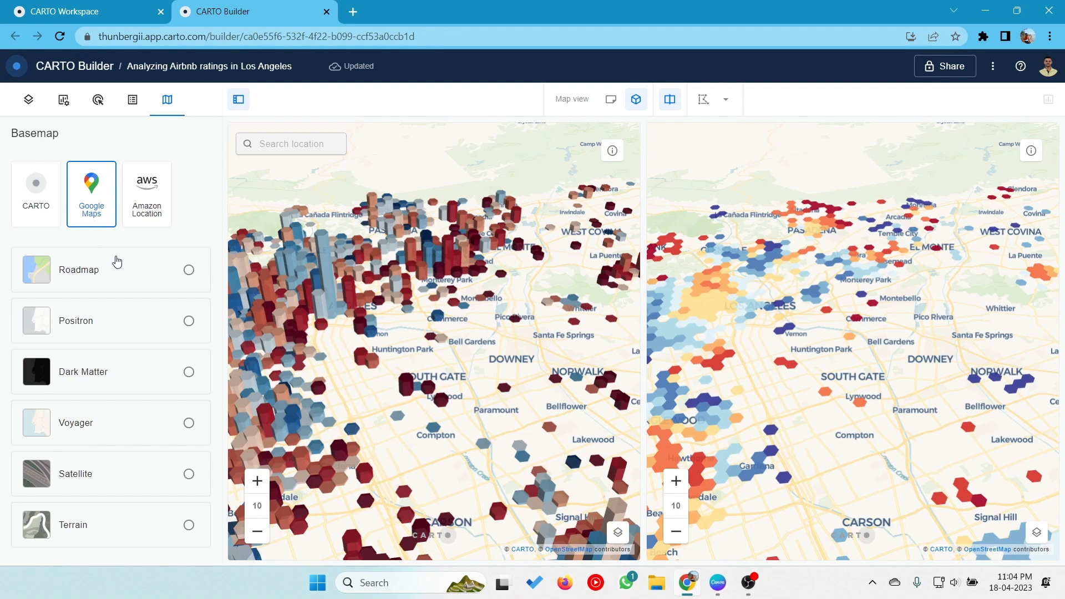
left_click(131, 272)
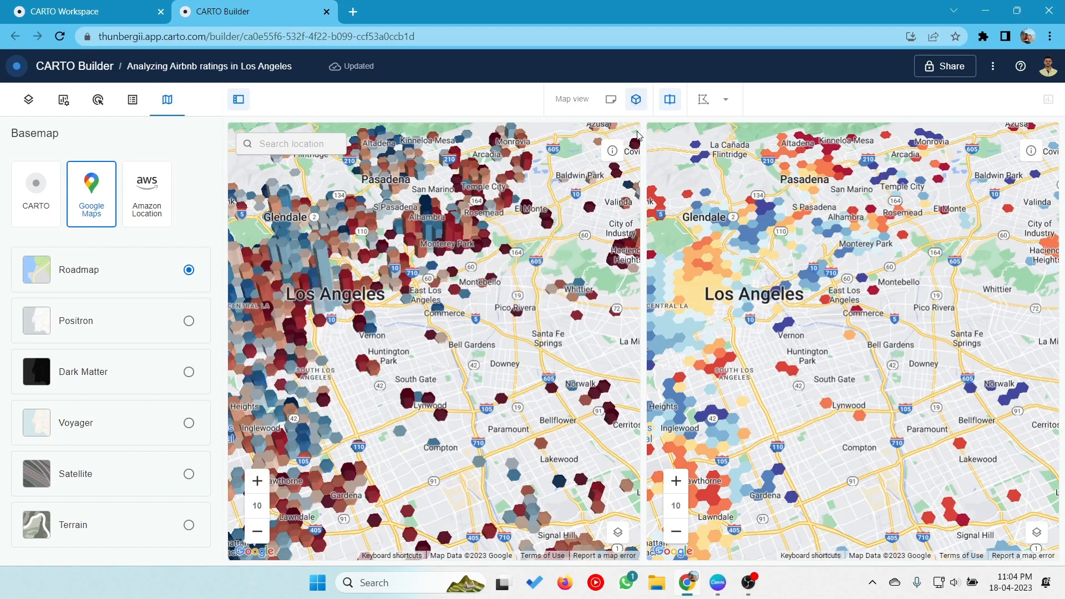
left_click(610, 99)
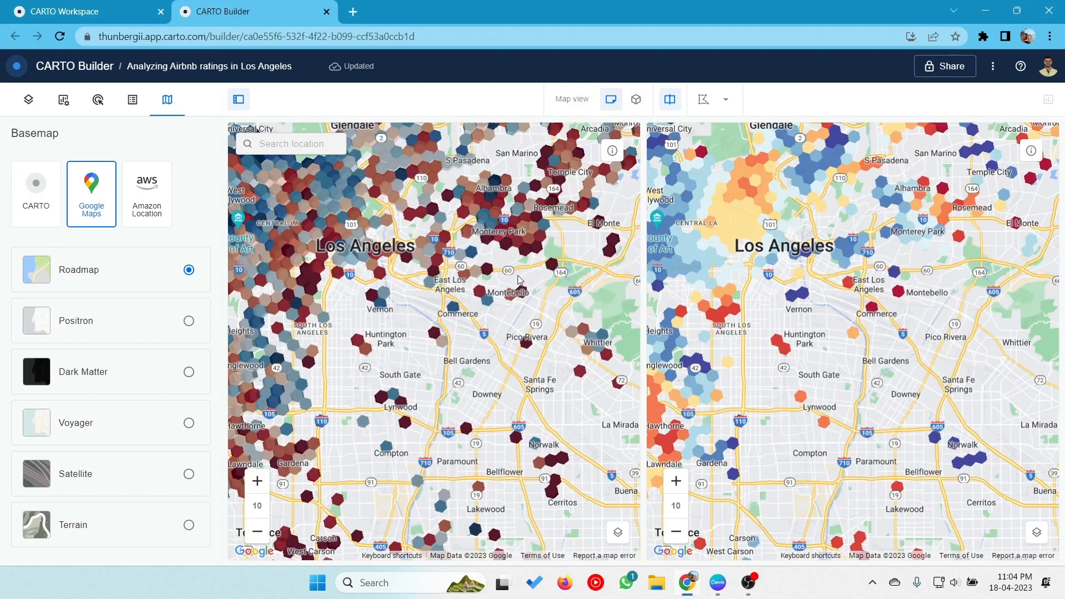
left_click_drag(460, 250, 479, 292)
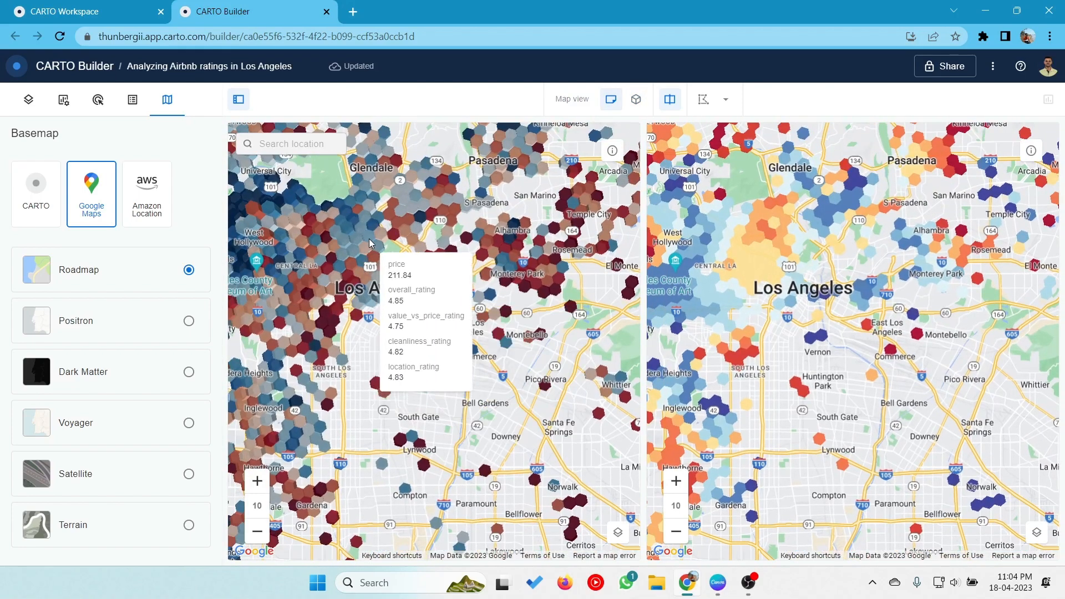
- Review the credential fields for Amazon Location basemaps, and return to the Google Maps styles
left_click(159, 208)
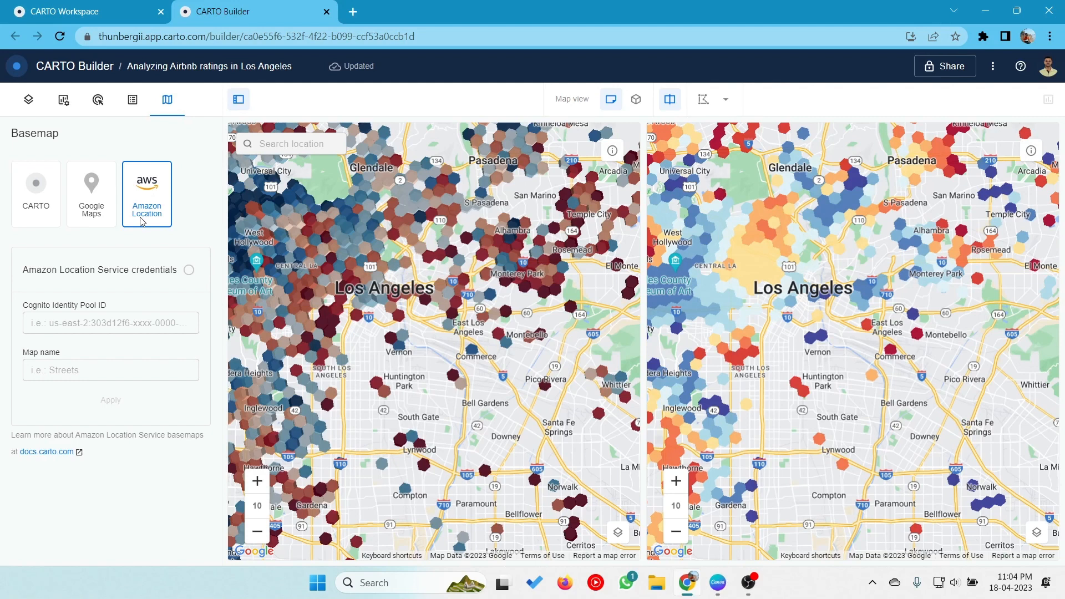
left_click(84, 221)
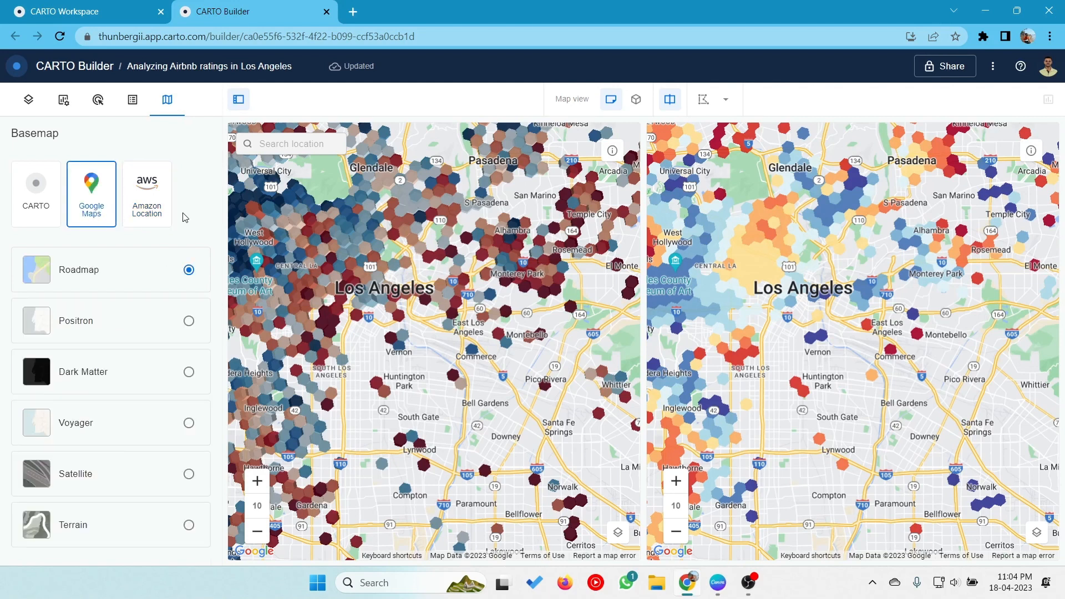
- Review the available selection modes for the map, and close the list without choosing one
mouse_move(482, 194)
left_click(706, 102)
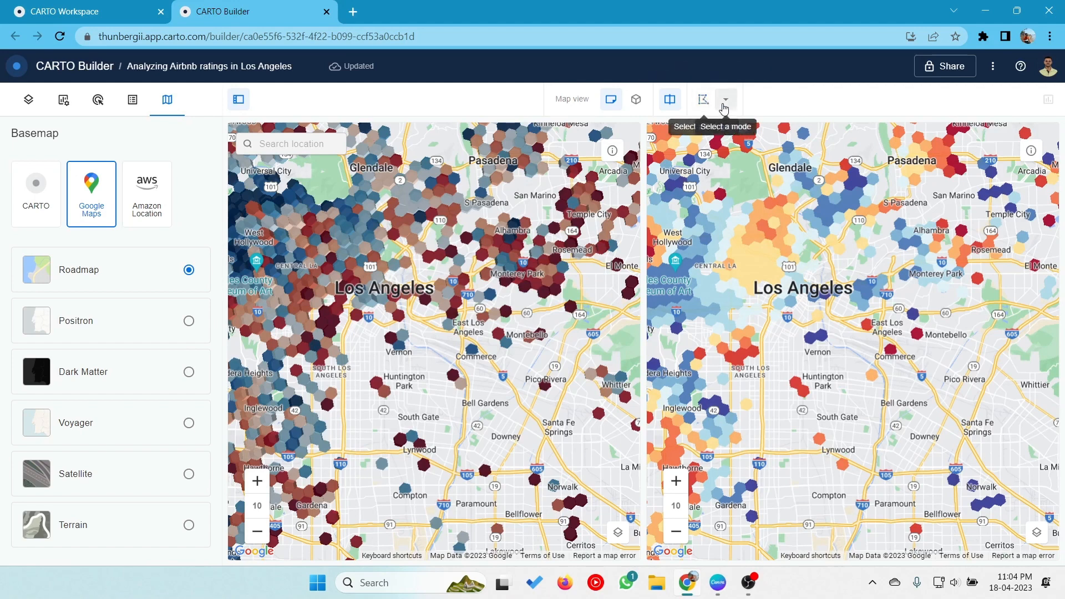
left_click(725, 101)
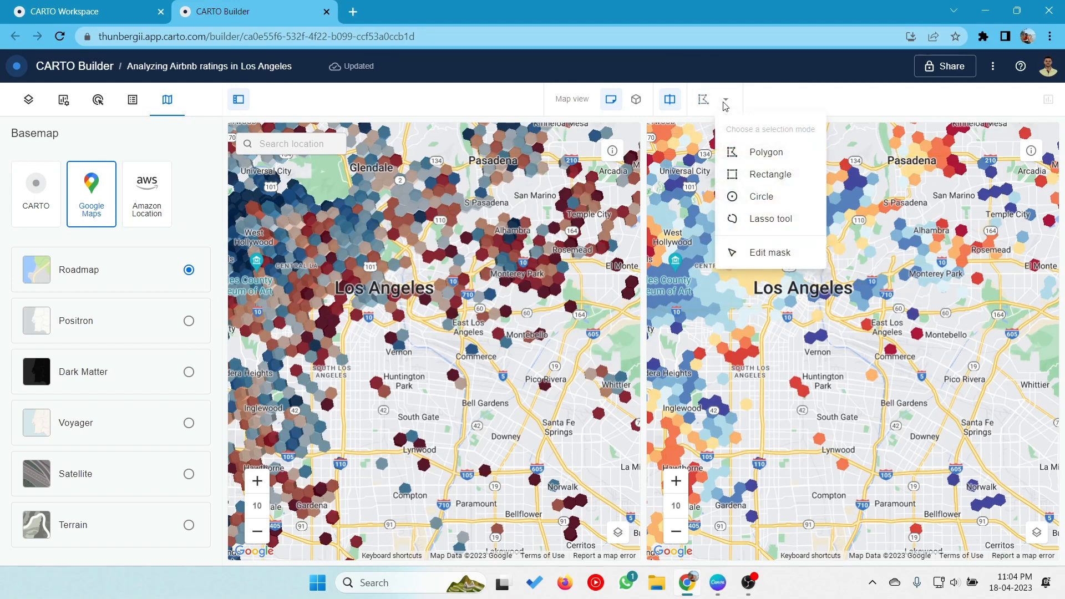
left_click(724, 103)
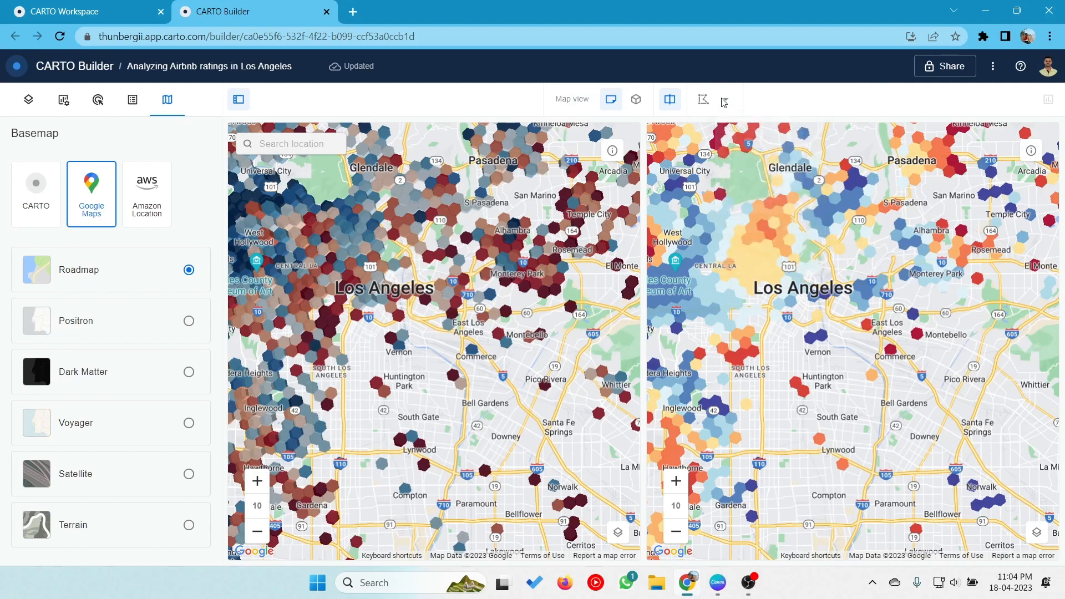
- Show the map in 3D view and inspect the hexagons around central Los Angeles and the coast
left_click(637, 100)
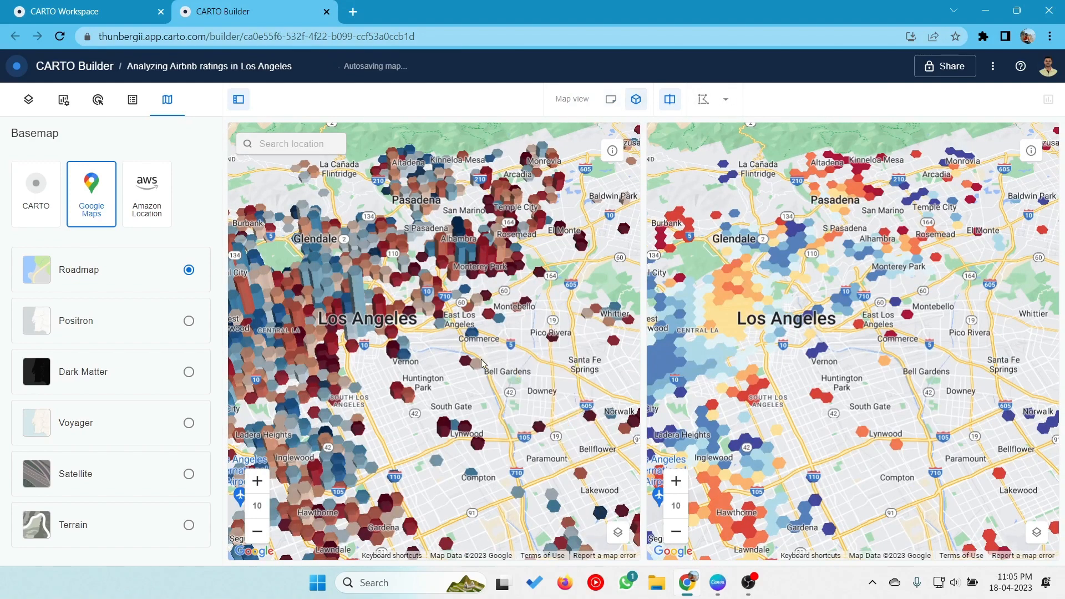
left_click_drag(470, 398, 593, 365)
mouse_move(468, 402)
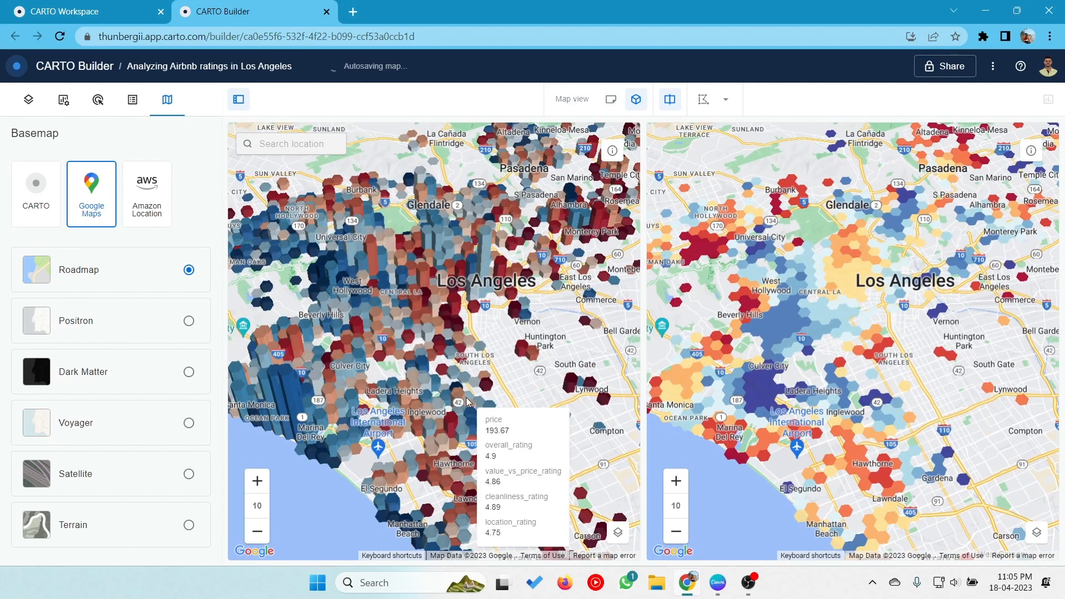
left_click_drag(520, 375, 543, 384)
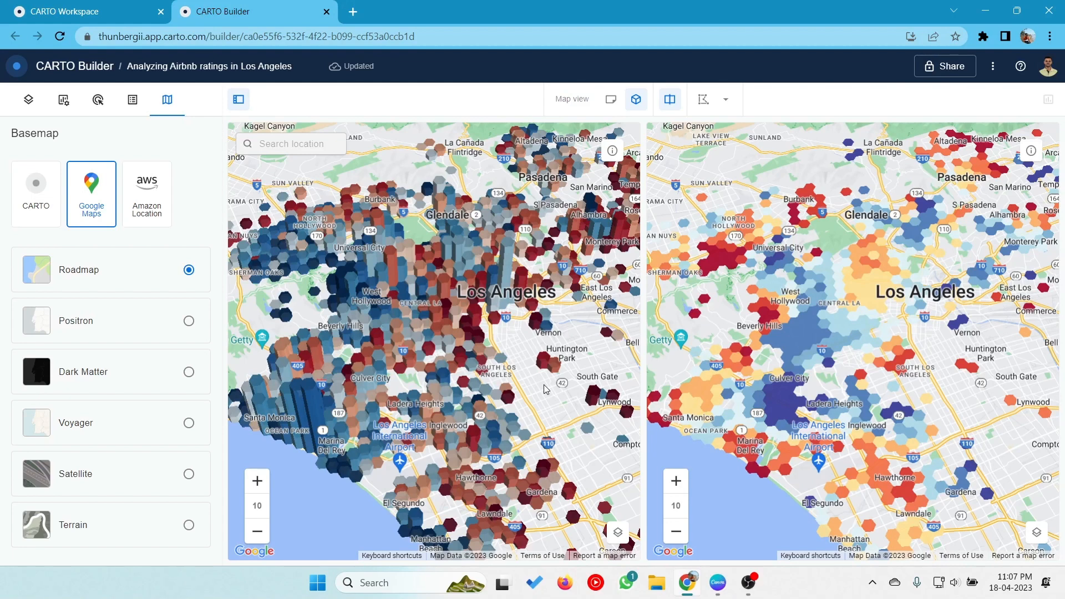
left_click_drag(502, 278, 491, 278)
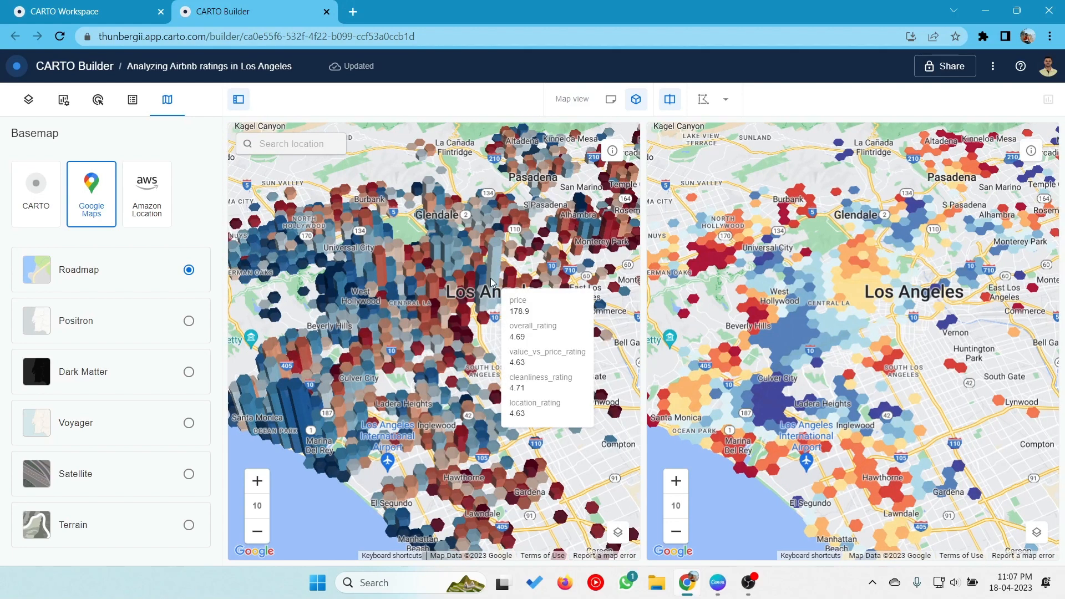